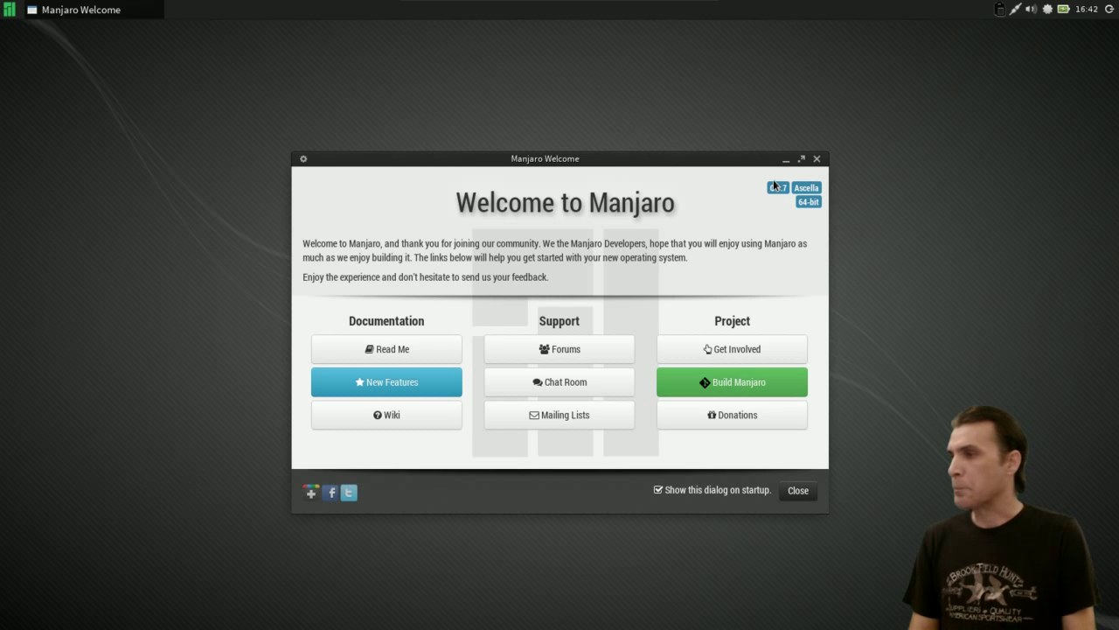
Close the welcome window and launch Add/Remove Software by searching 'pama' in the Whisker Menu.
left_click(818, 161)
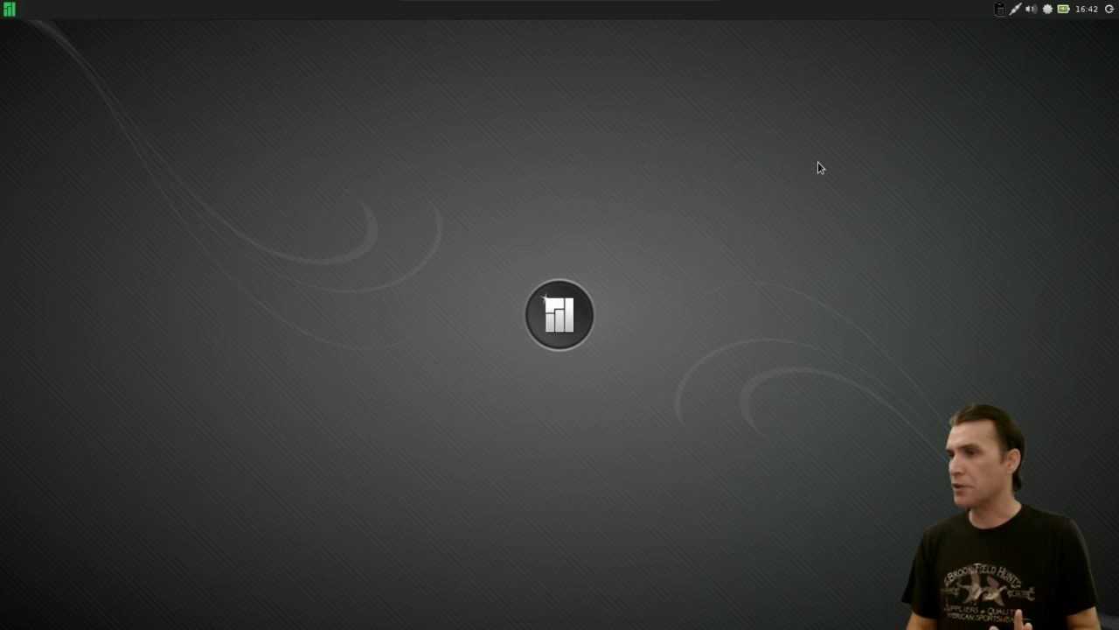
left_click(7, 14)
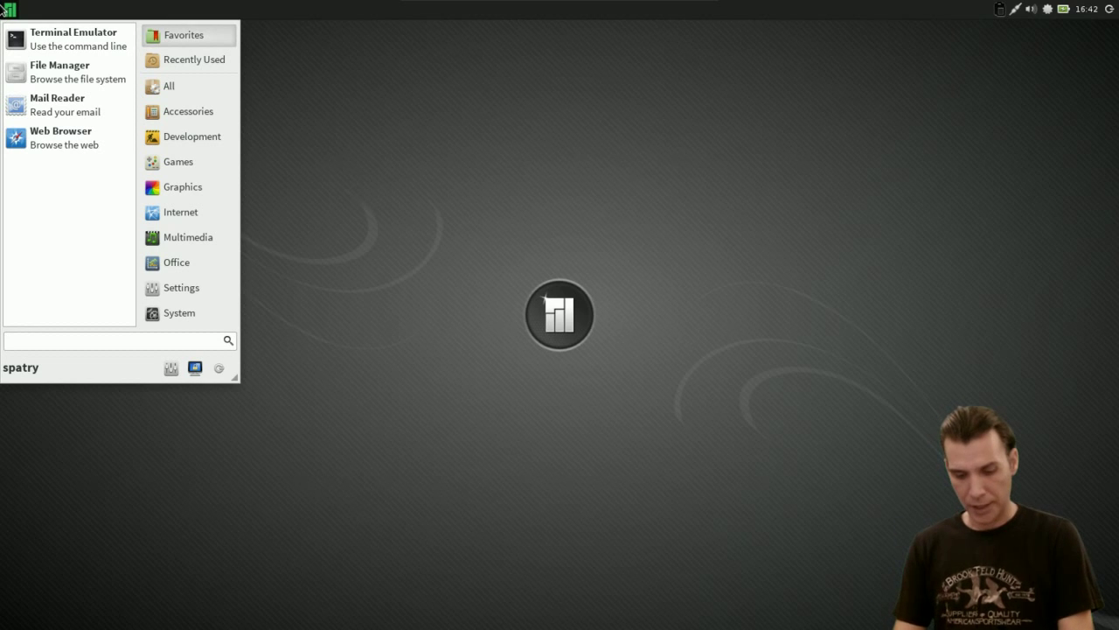
type("pama")
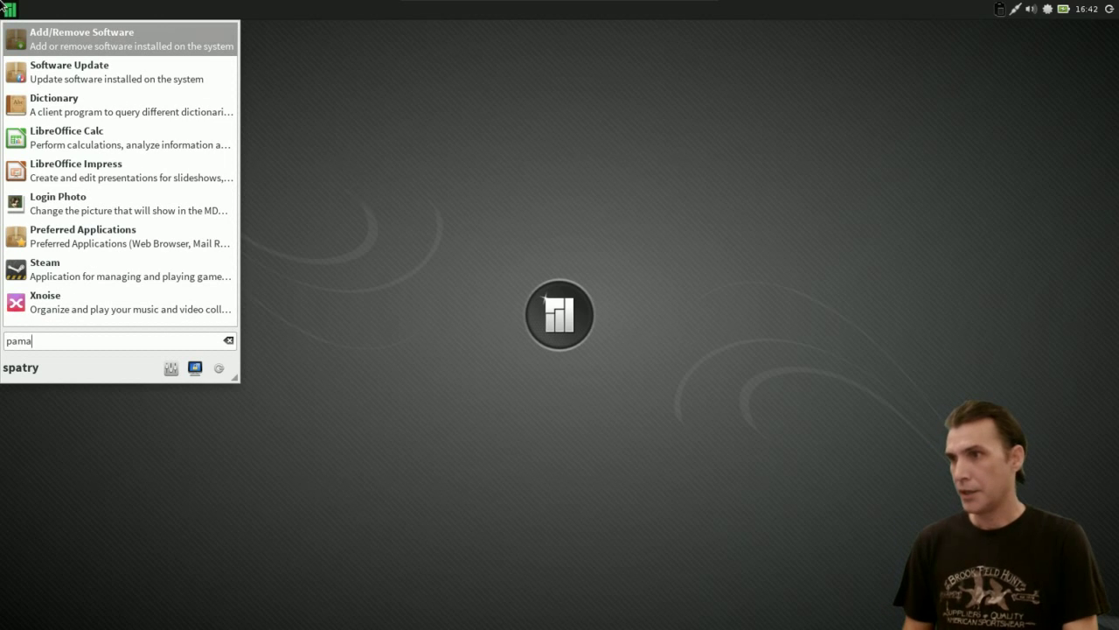
left_click(52, 43)
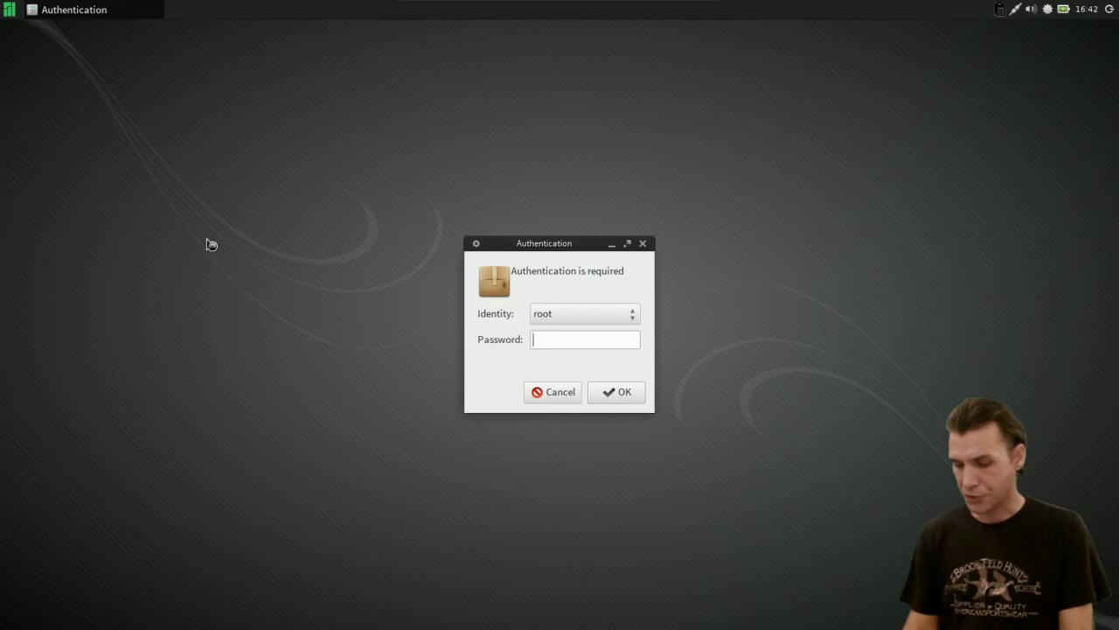
Authenticate with the root password, then search Pamac for 'octopi'.
type("**")
key("Return")
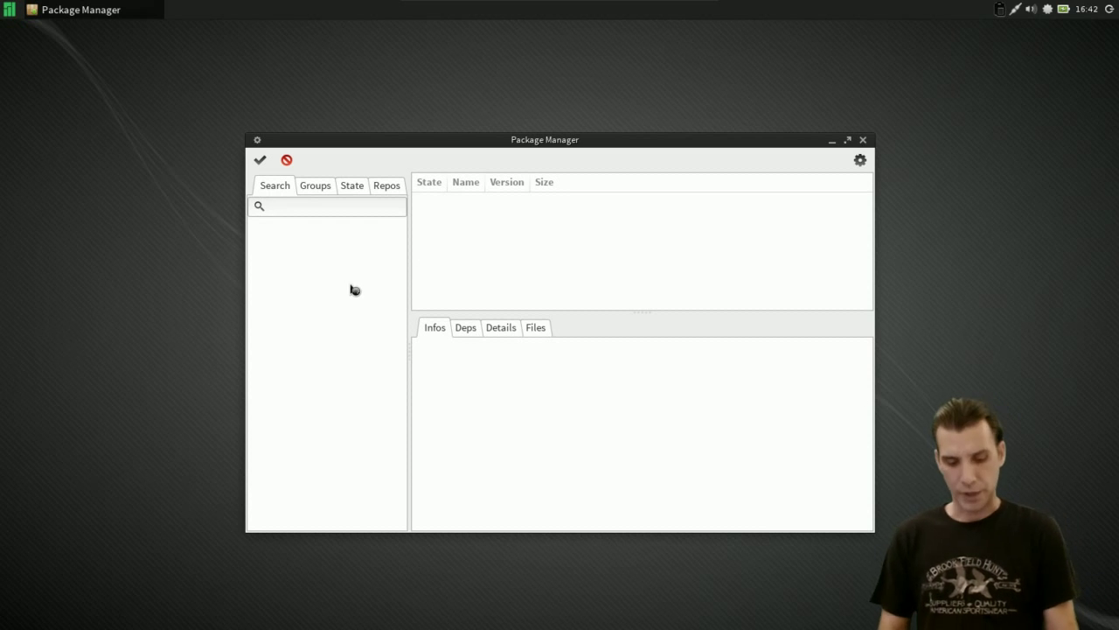
type("oct")
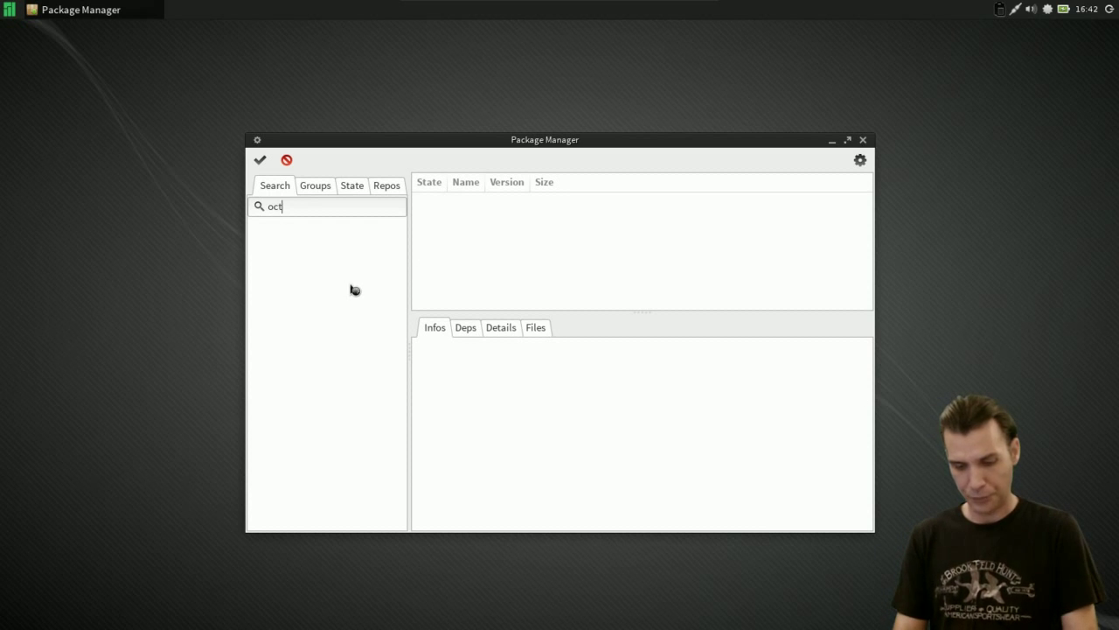
type("opi")
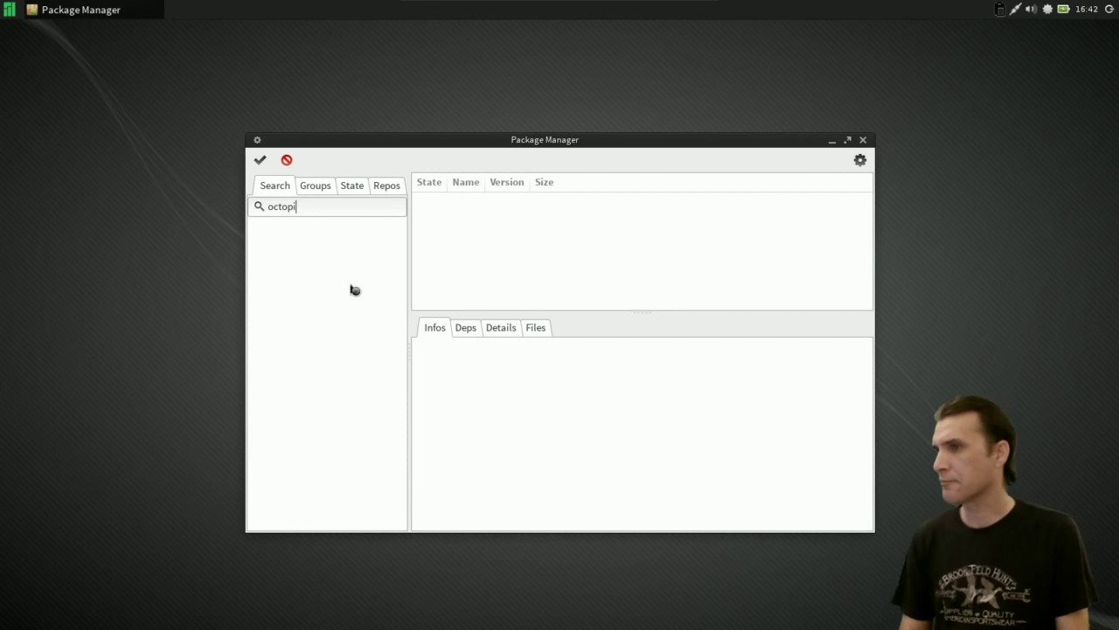
key("Return")
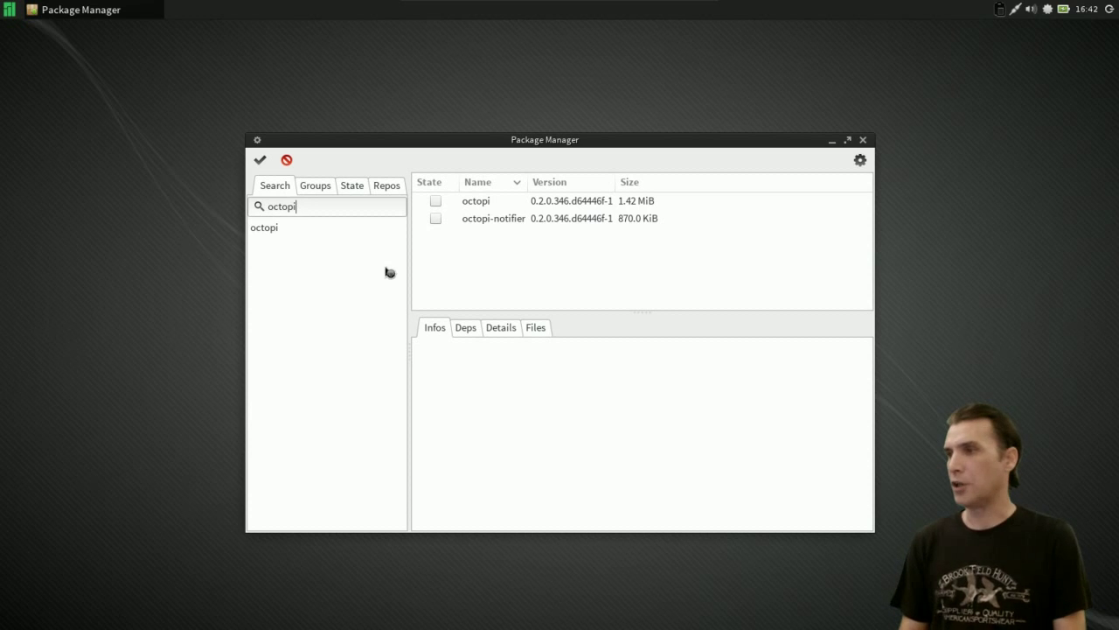
Mark octopi-notifier for install and octopi for install with optional dependencies.
left_click(438, 207)
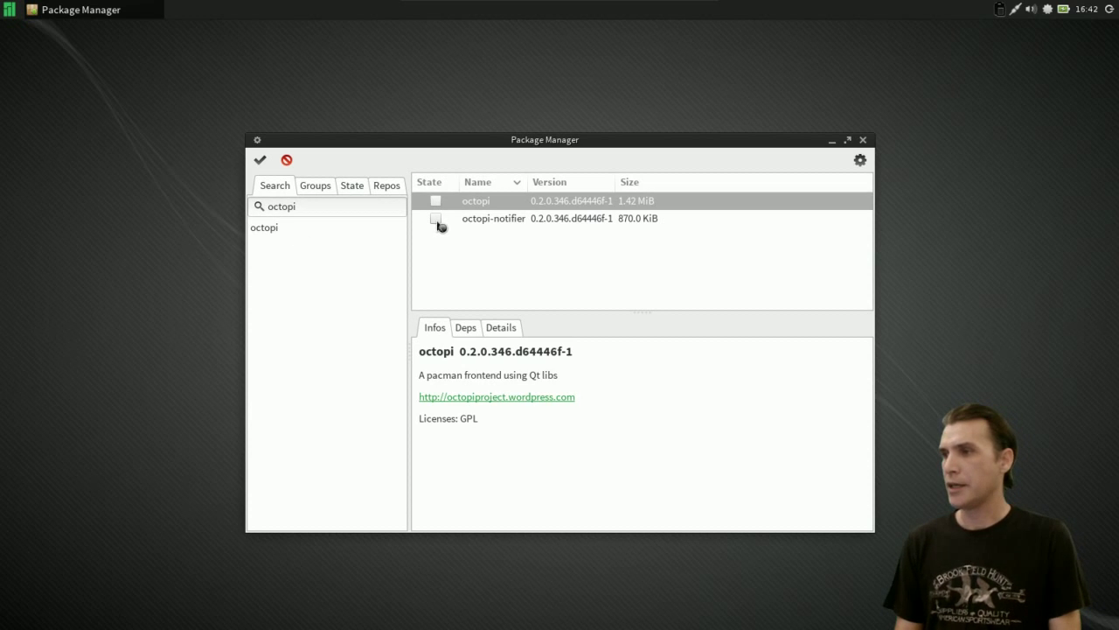
right_click(436, 221)
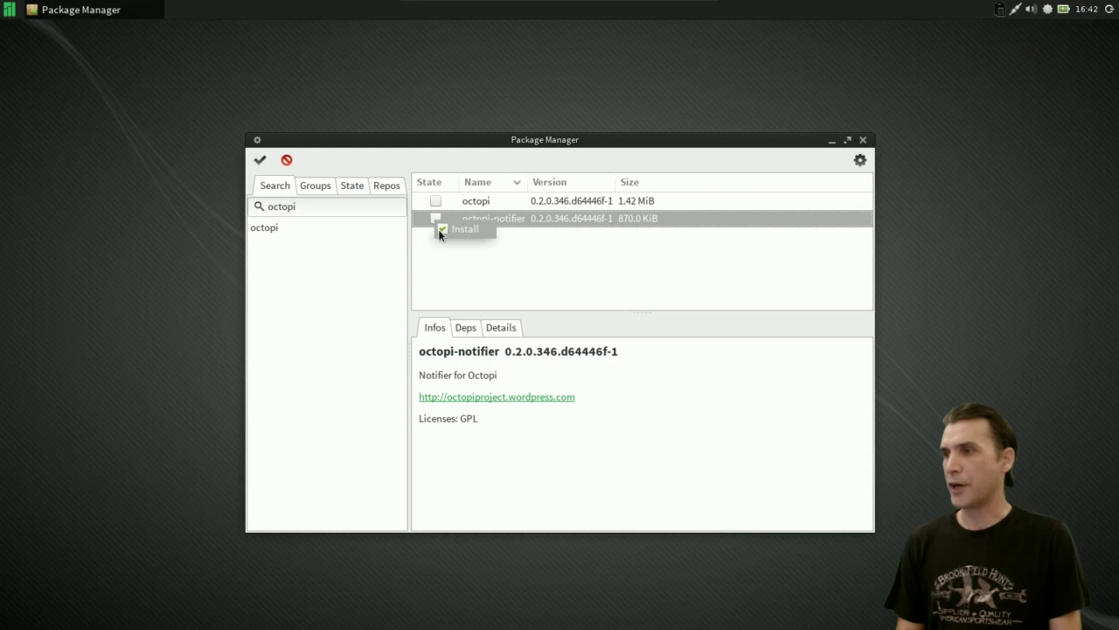
left_click(447, 230)
right_click(442, 208)
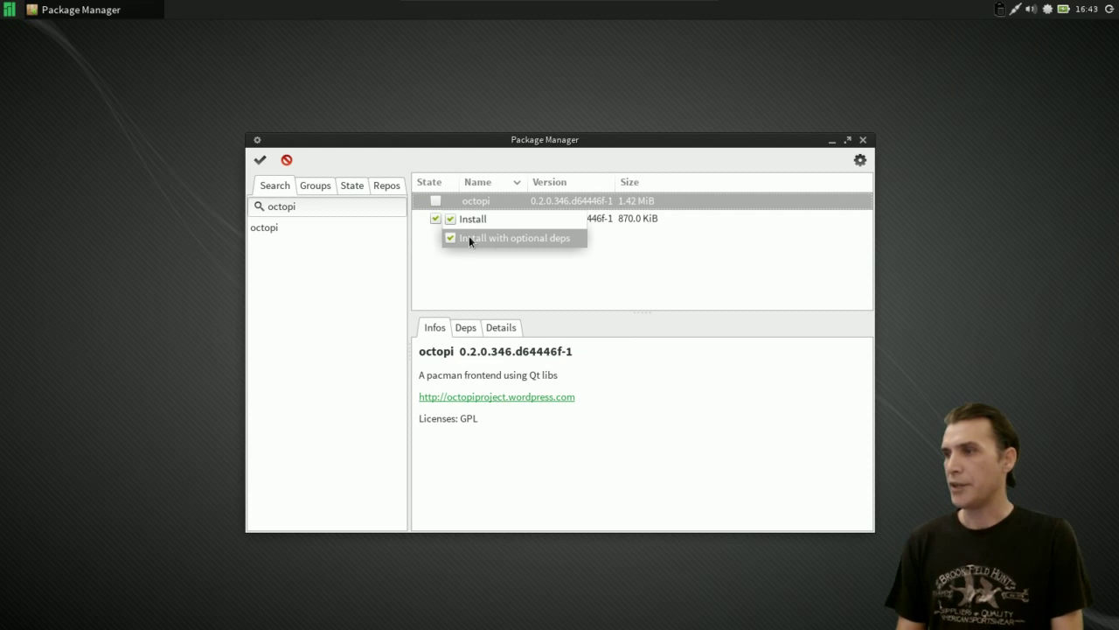
left_click(469, 240)
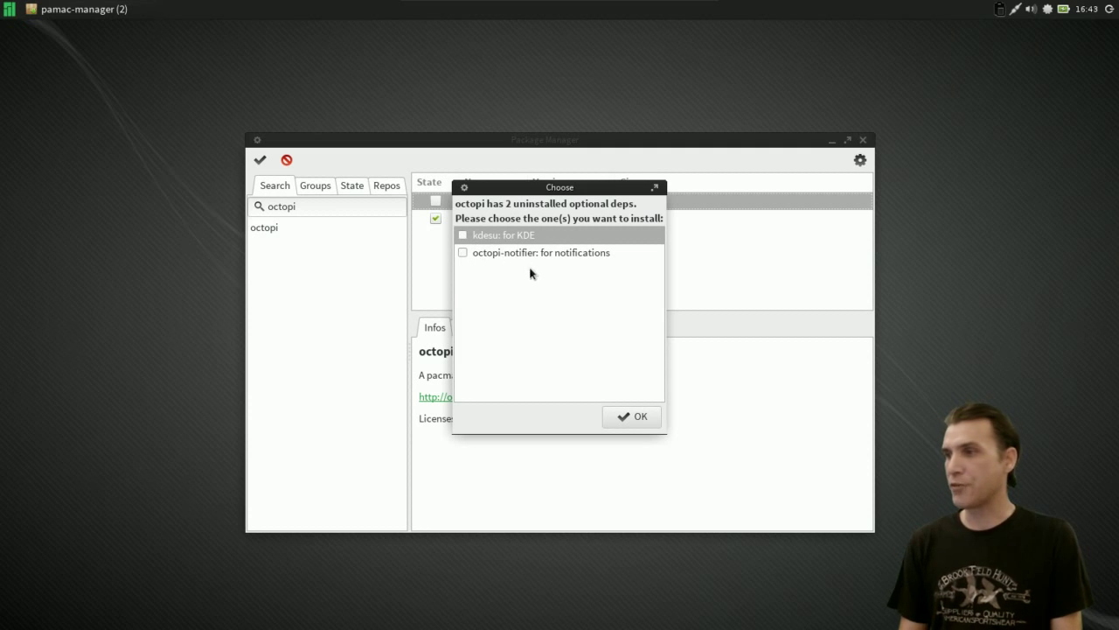
left_click(630, 417)
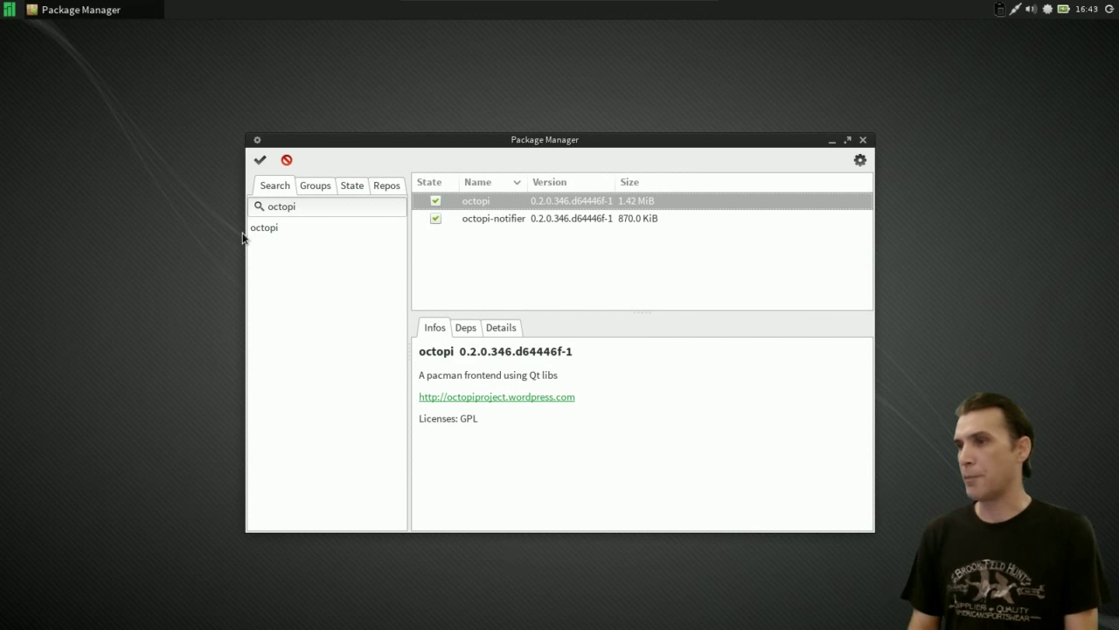
Apply and confirm the installation of octopi and octopi-notifier, then dismiss the progress window.
left_click(259, 162)
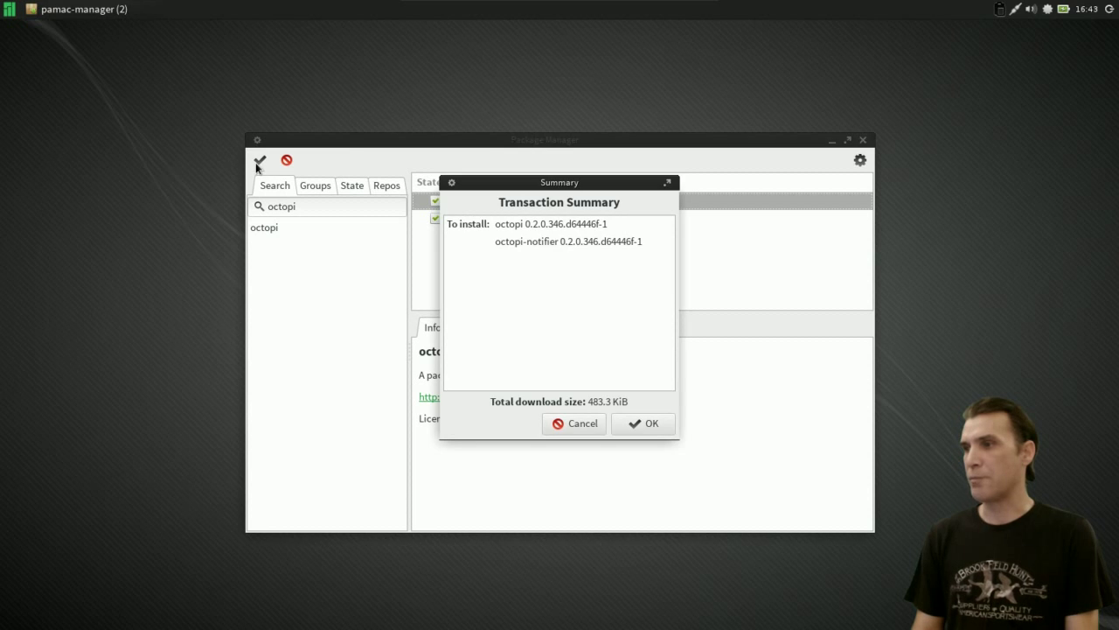
left_click(649, 423)
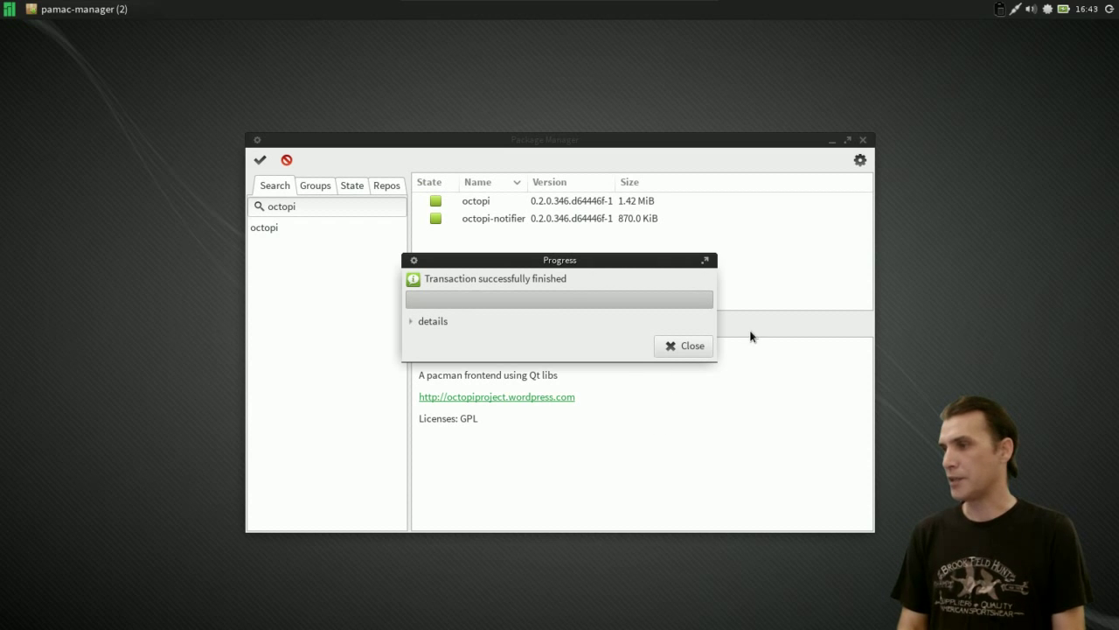
left_click(692, 348)
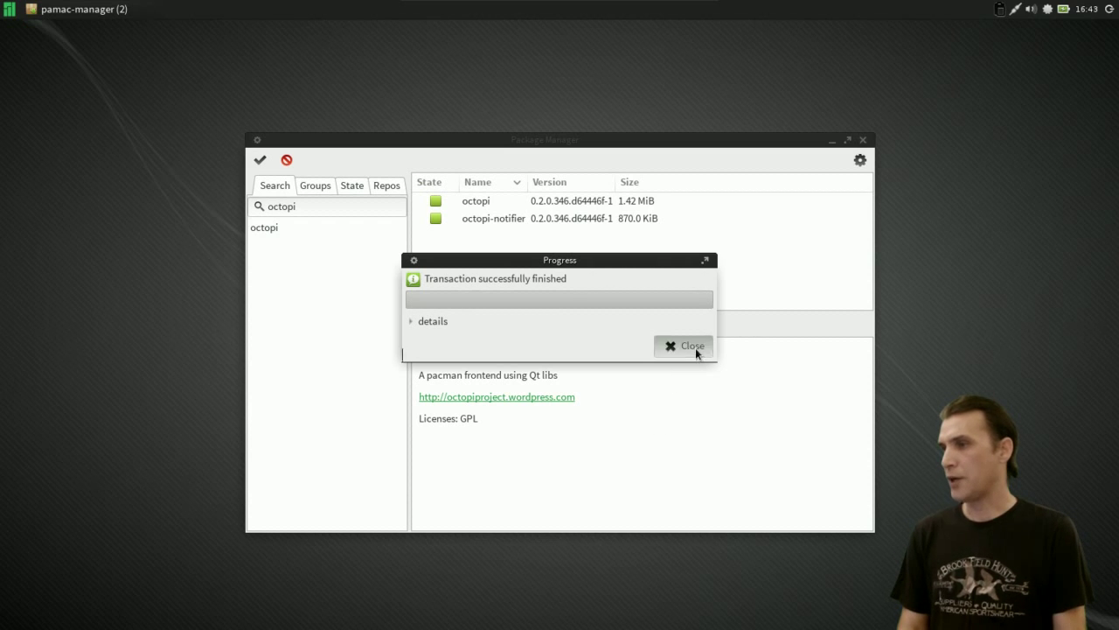
Close Pamac, launch Octopi by searching 'octo', and filter packages for 'compiz', finding none.
left_click(863, 140)
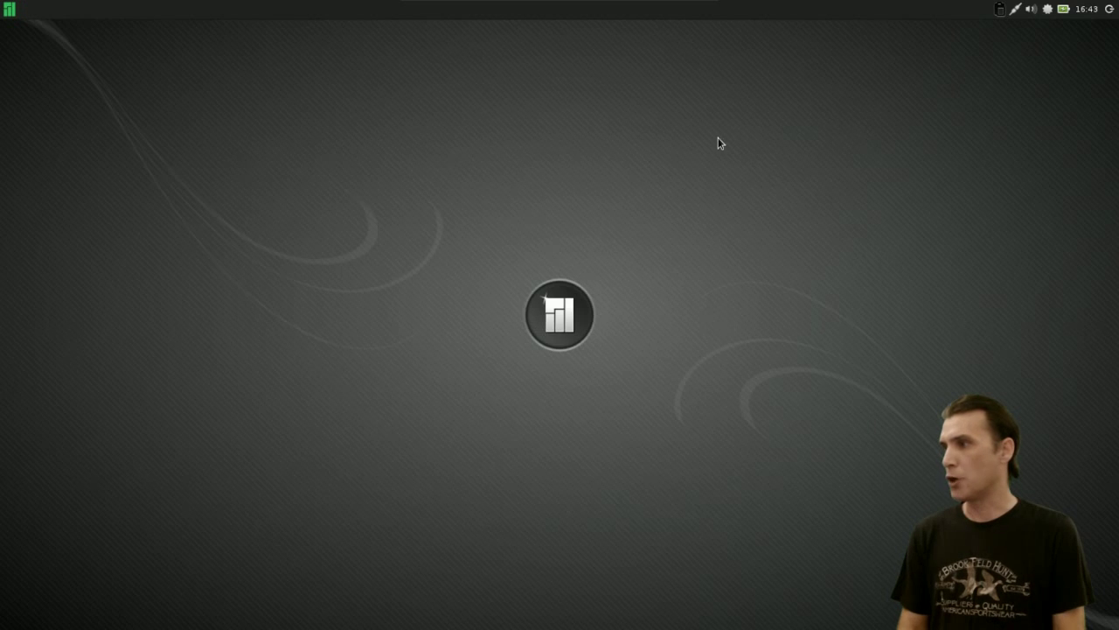
left_click(10, 11)
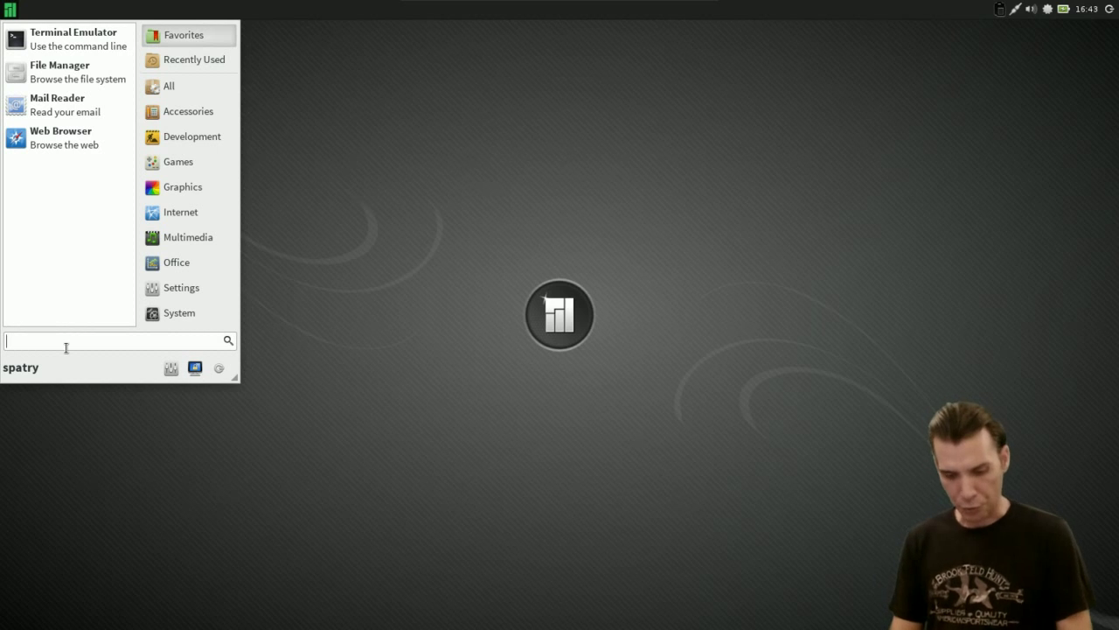
type("octo")
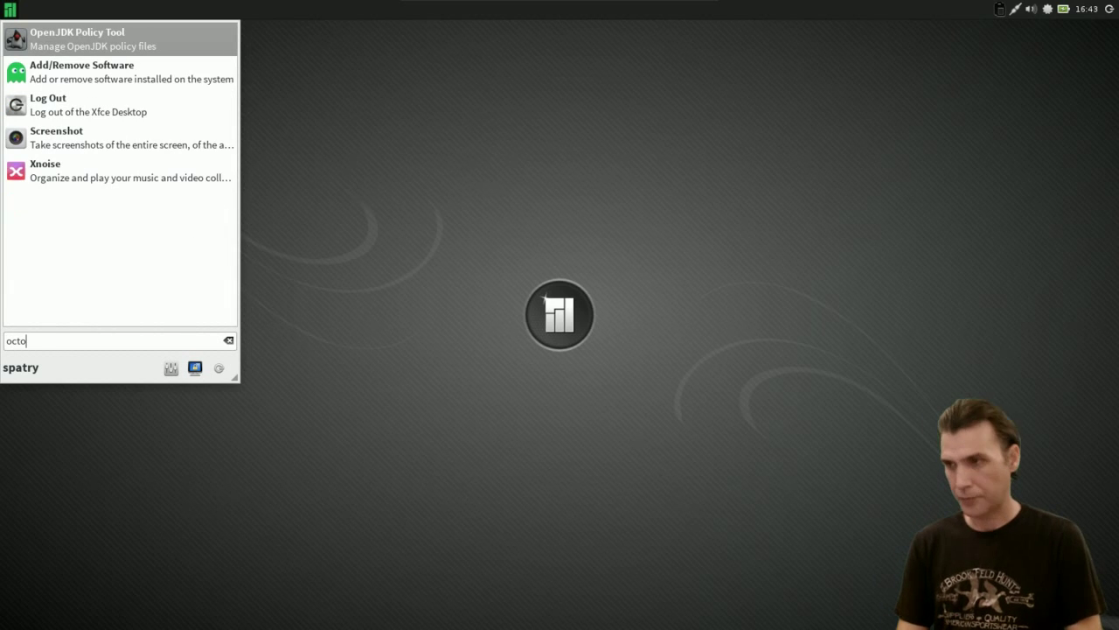
left_click(103, 80)
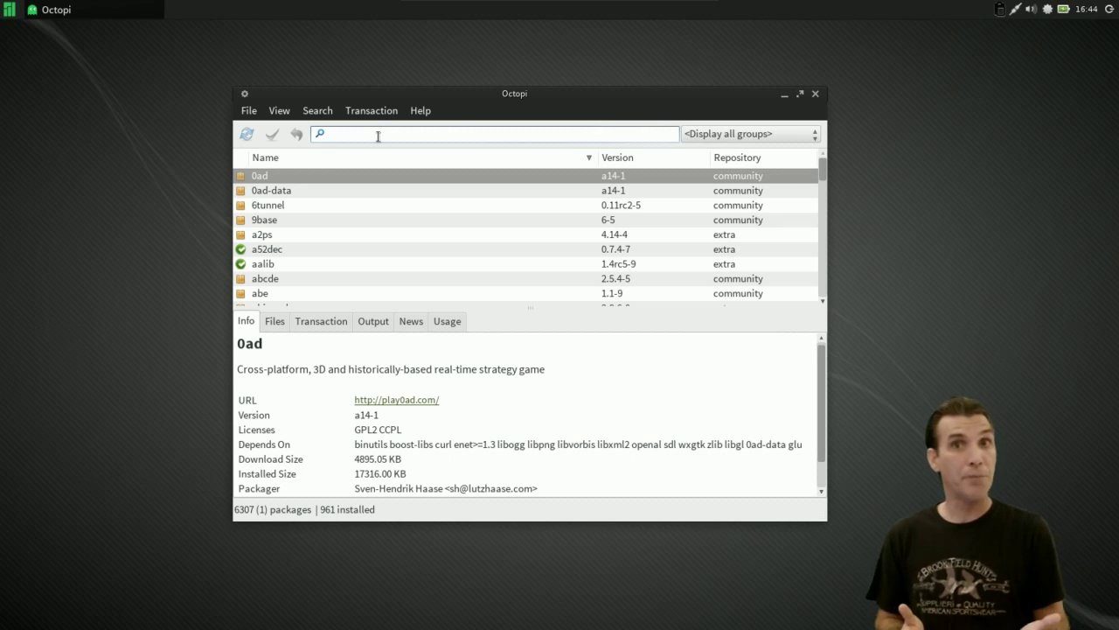
type("com")
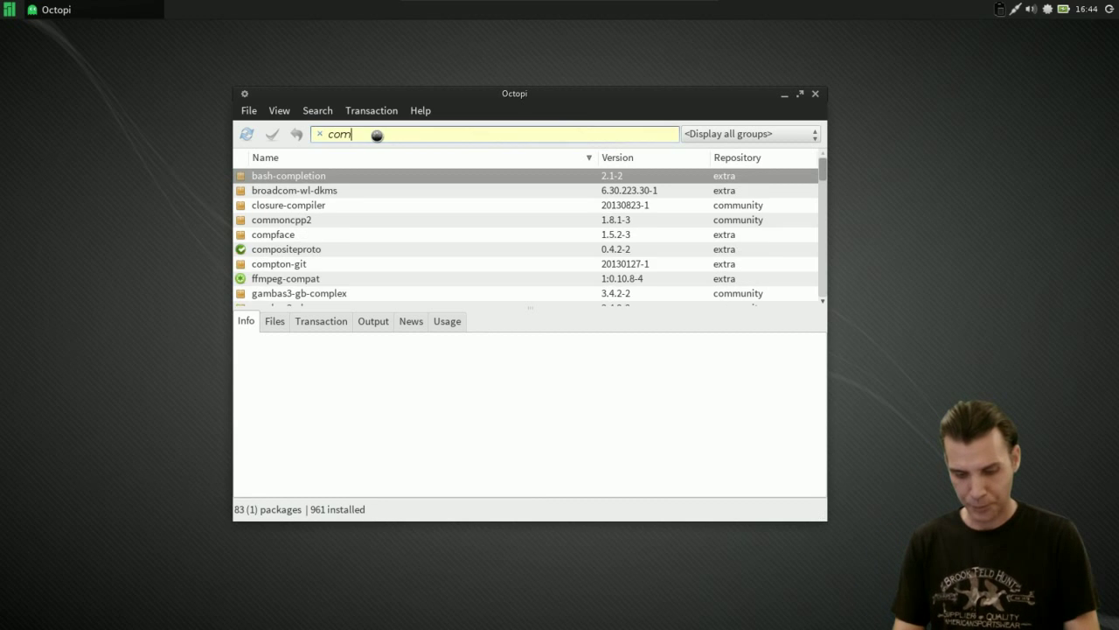
type("piz")
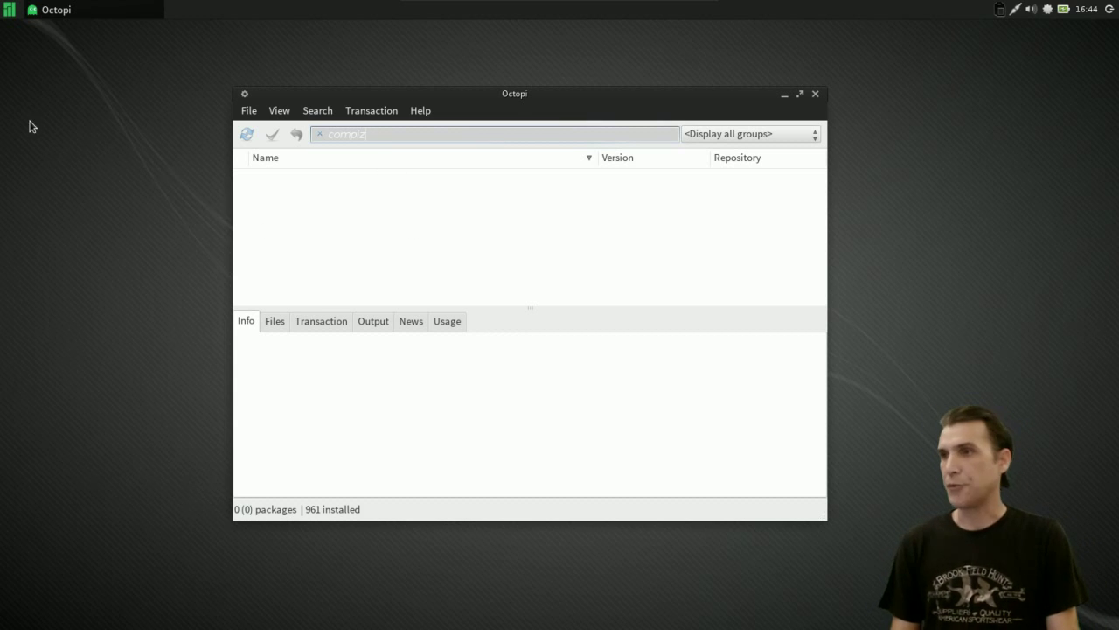
left_click(7, 11)
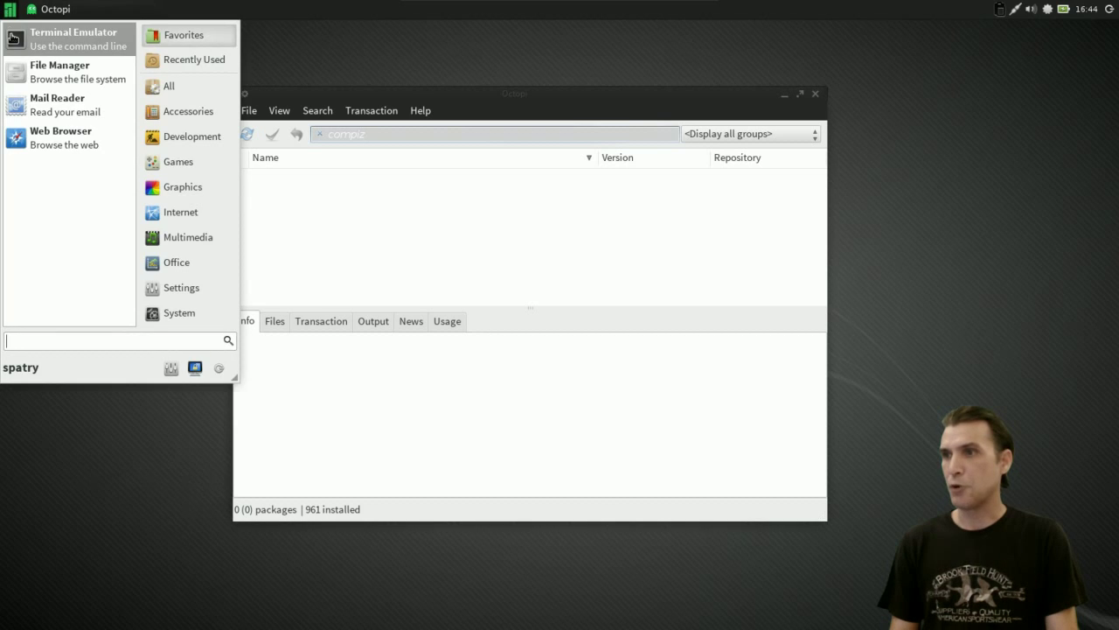
In a terminal, run 'yaourt compiz' to list the 65 AUR compiz packages, then raise the window.
left_click(18, 41)
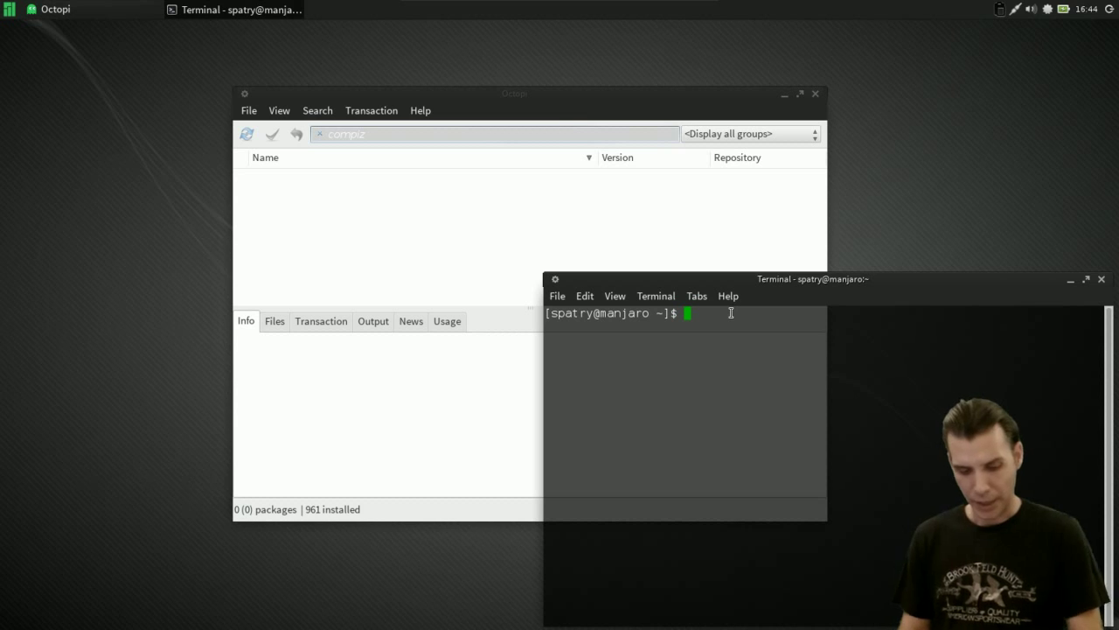
type("yaou")
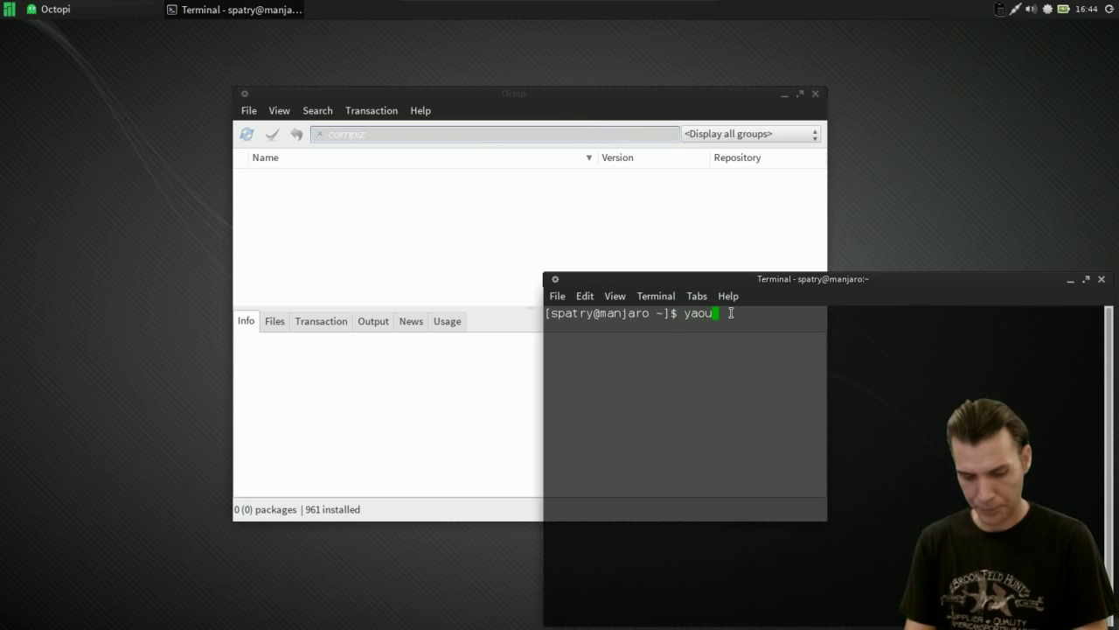
type("rt c")
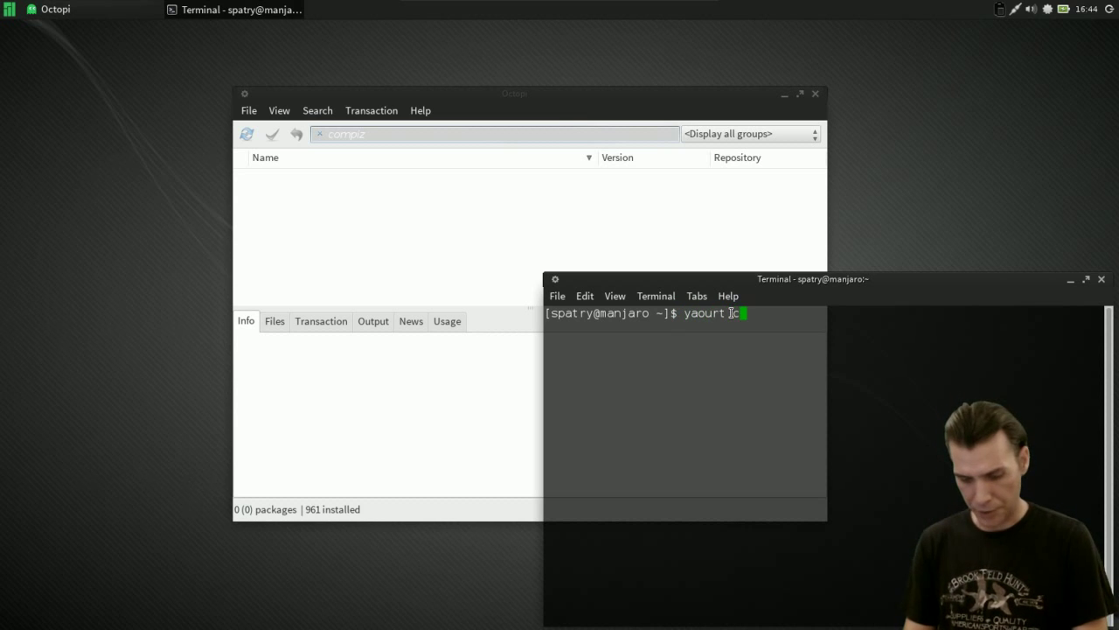
type("ompiz")
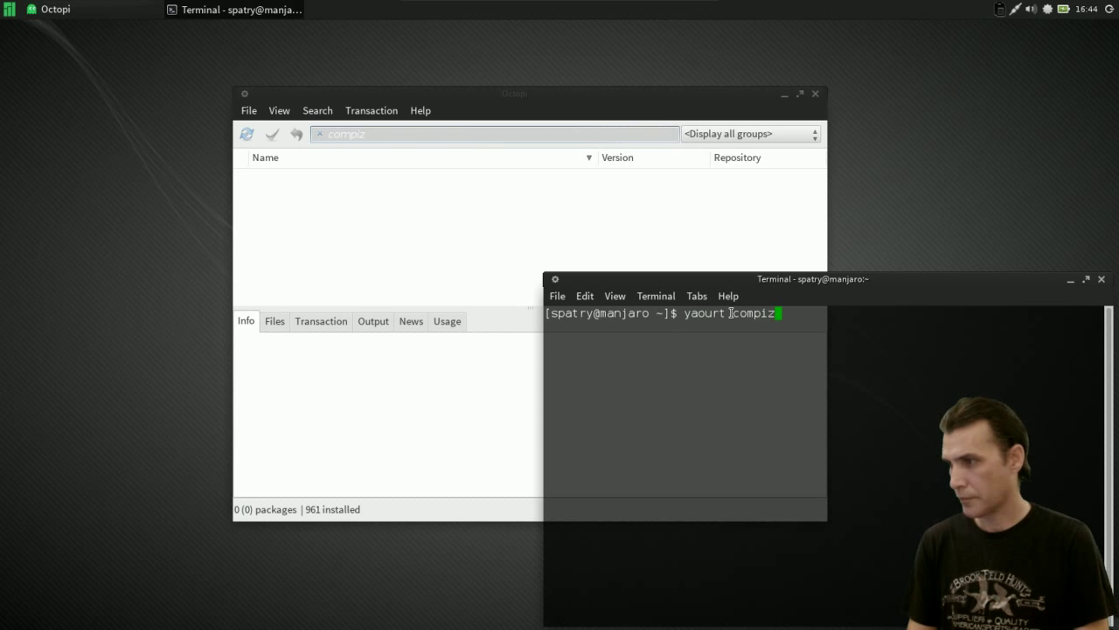
key("Return")
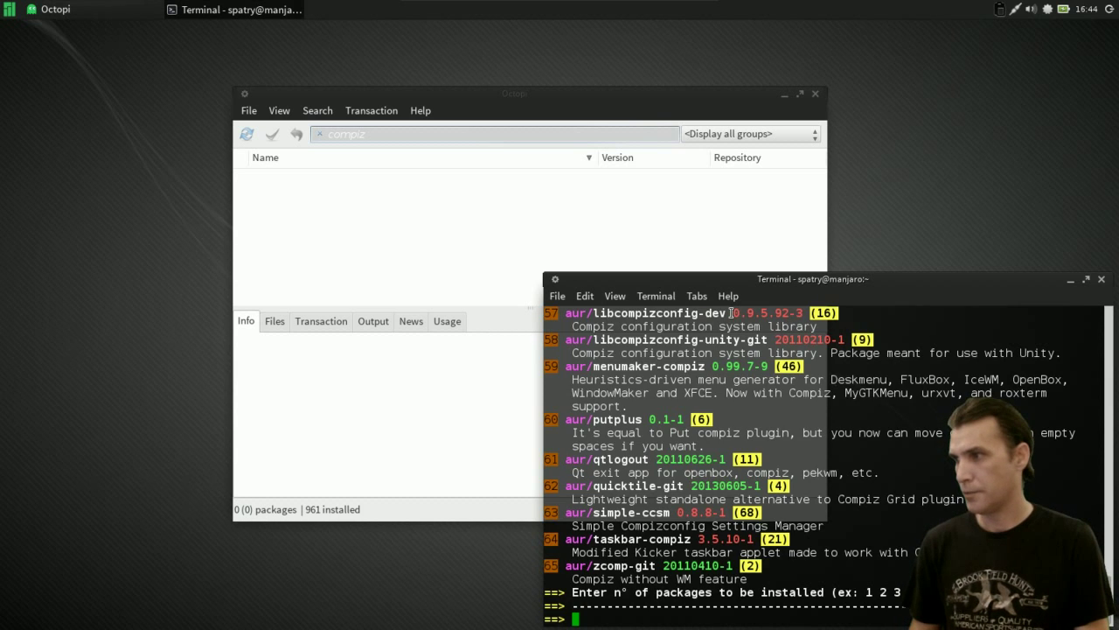
left_click_drag(795, 278, 785, 183)
Switch Octopi's package group to <Yaourt> to list the 65 AUR compiz packages, then move the window top-left.
left_click(705, 110)
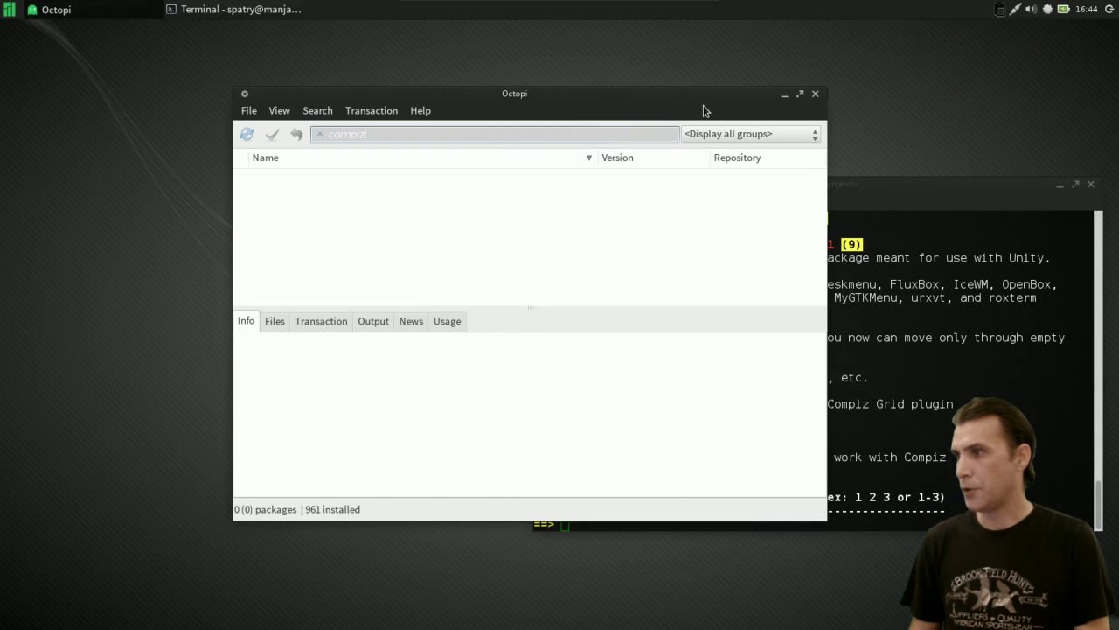
left_click(733, 132)
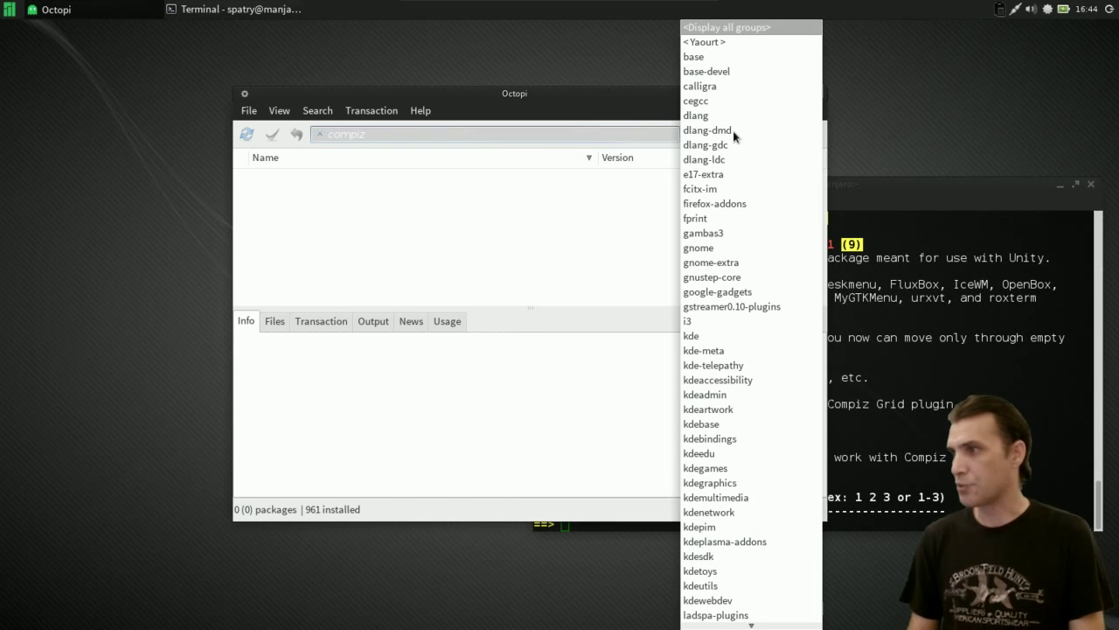
left_click(726, 44)
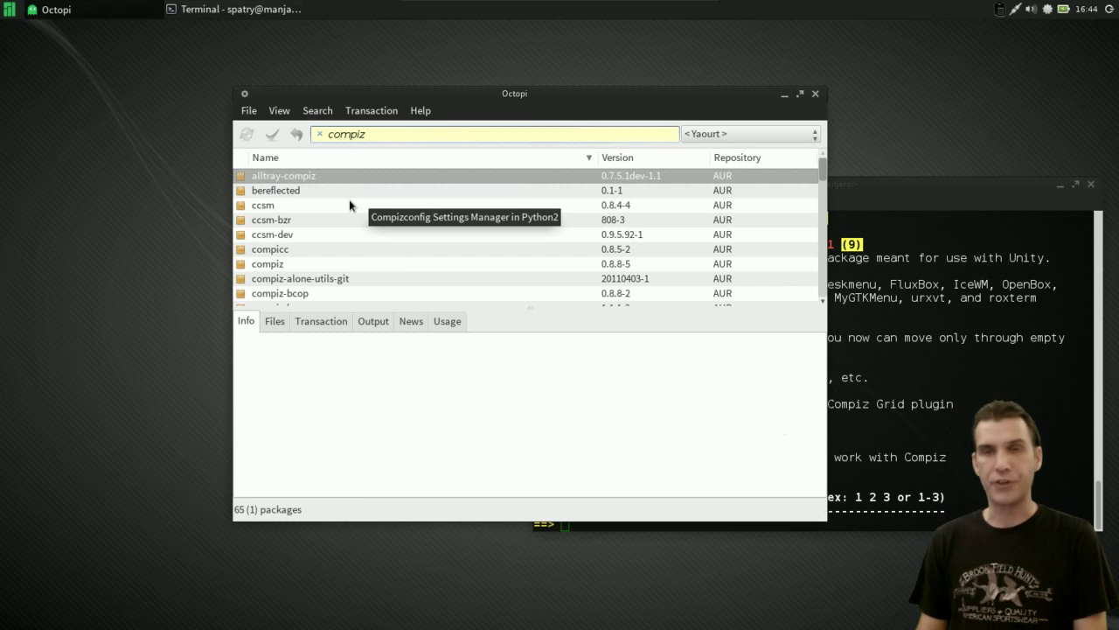
scroll(426, 213, "down", 8)
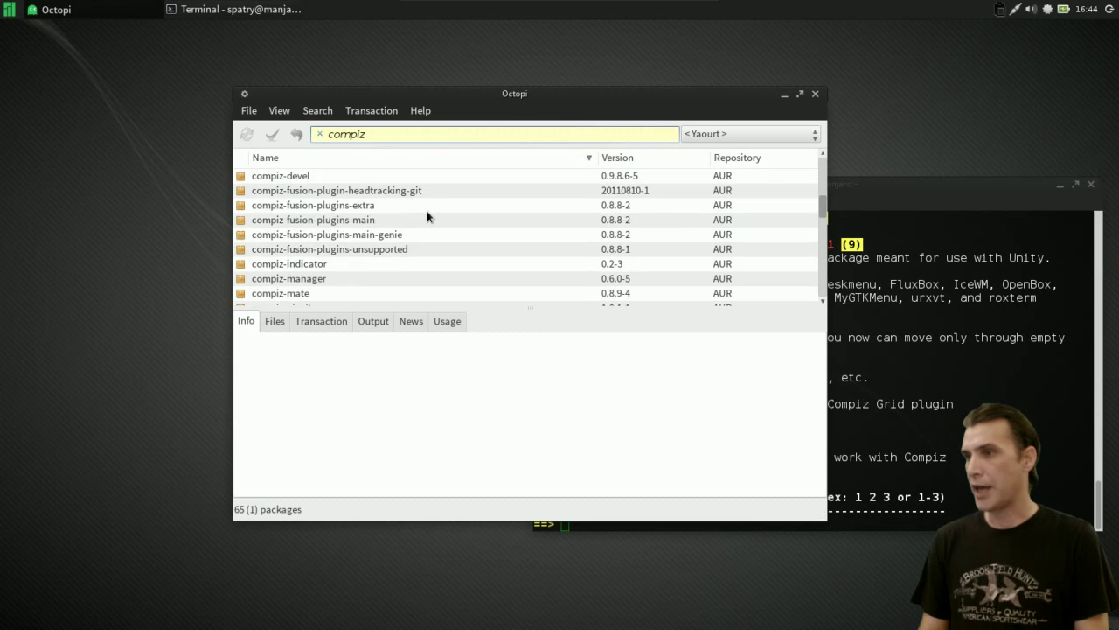
scroll(427, 216, "down", 8)
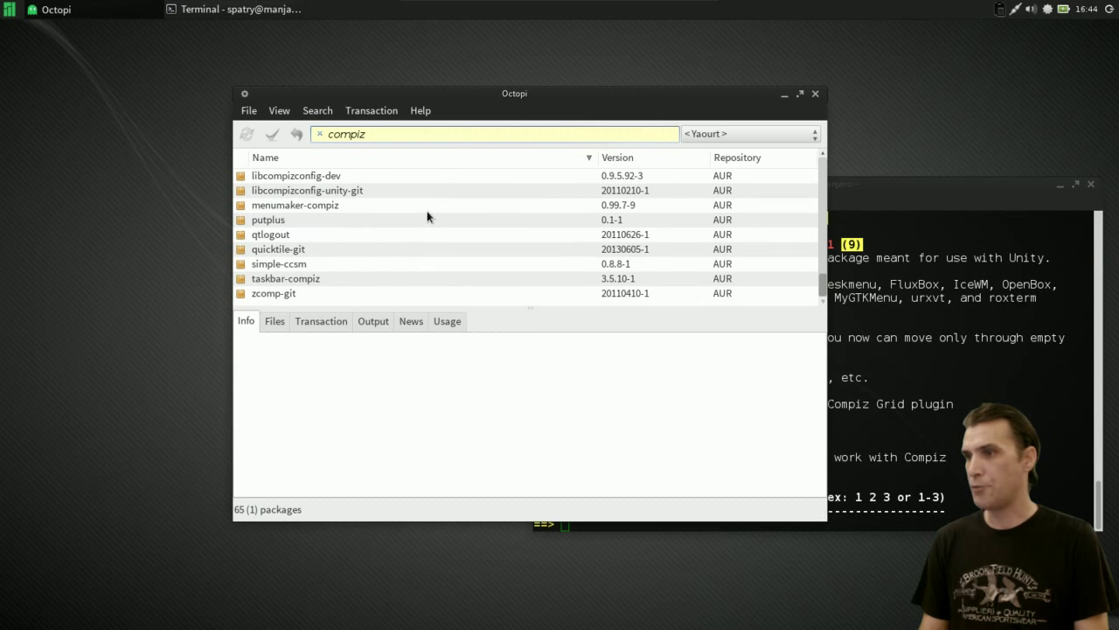
scroll(427, 216, "up", 15)
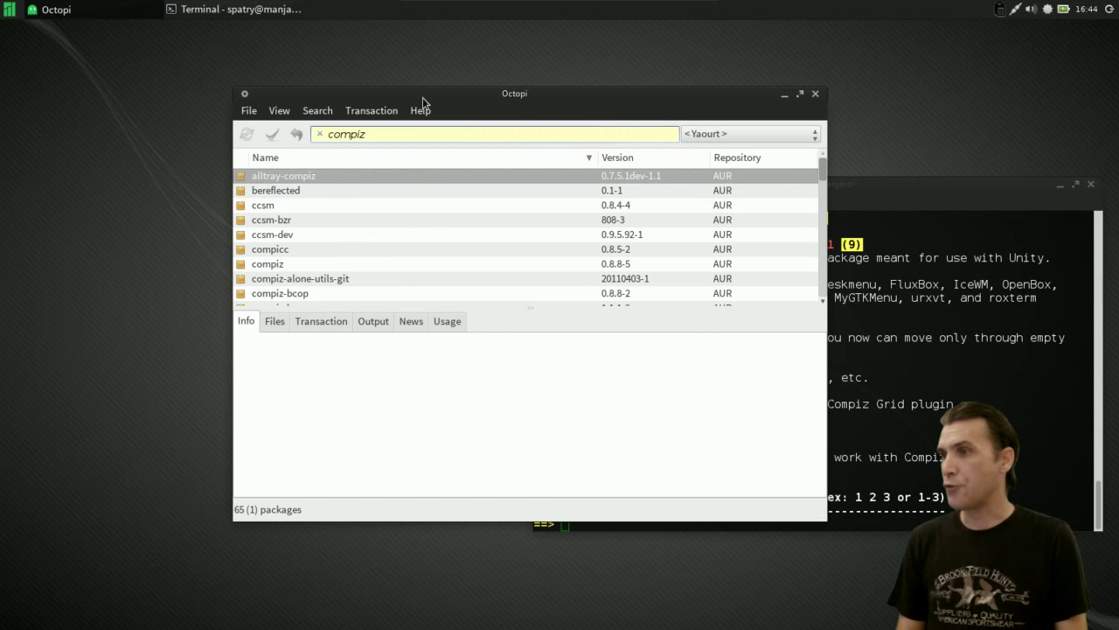
left_click_drag(423, 97, 227, 52)
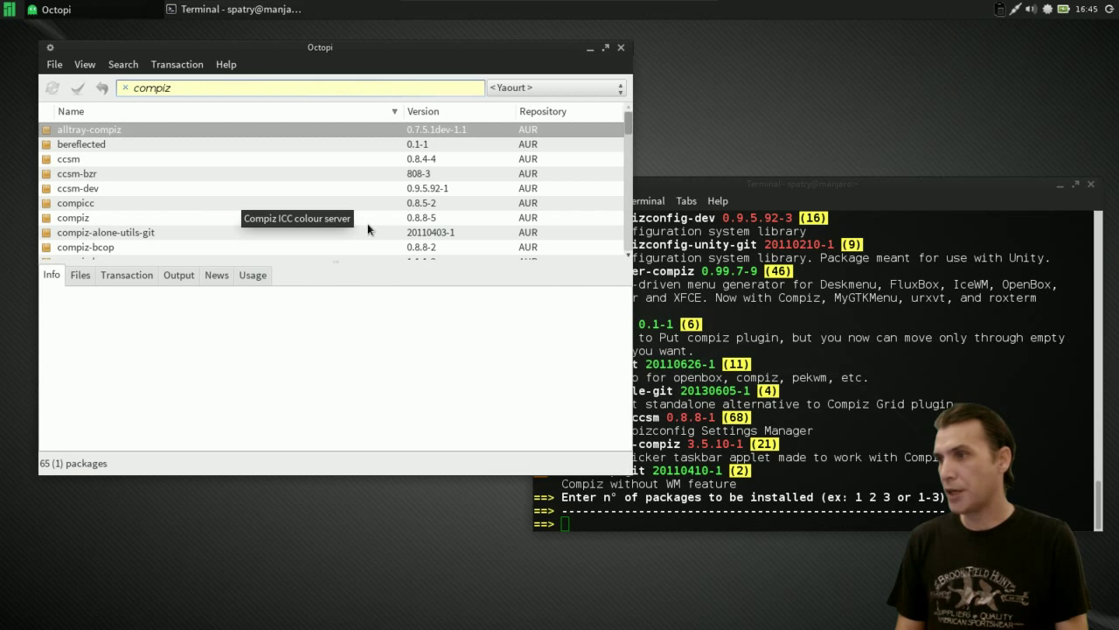
Select compiz 0.8.8-5 and browse its Files, Transaction, Output, News and Usage tabs before returning to Info.
left_click(76, 219)
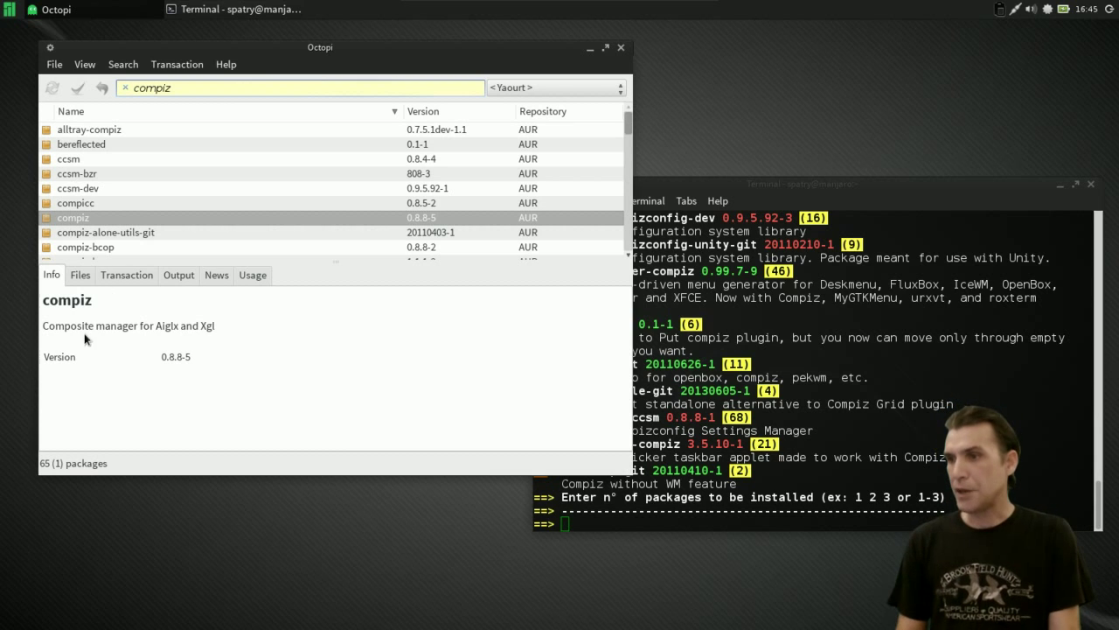
left_click(82, 275)
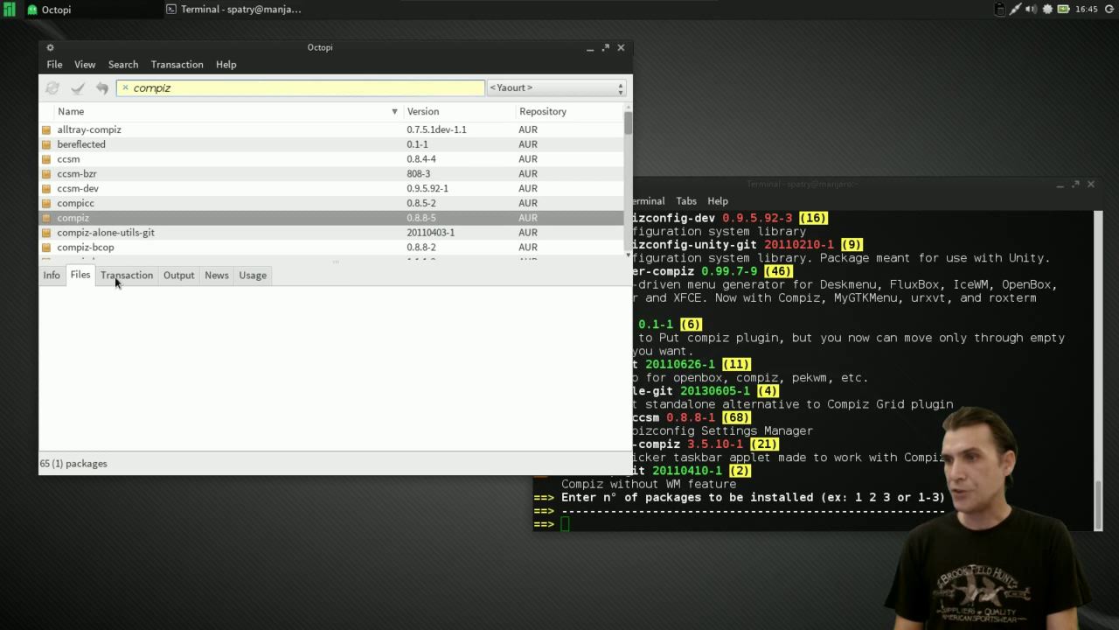
left_click(122, 274)
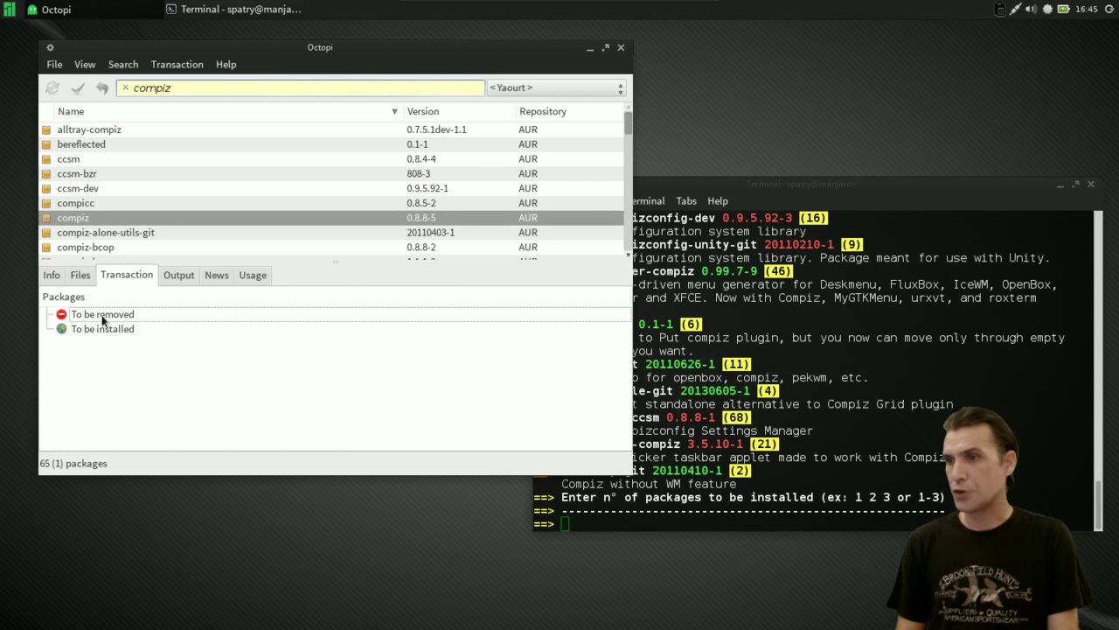
left_click(181, 278)
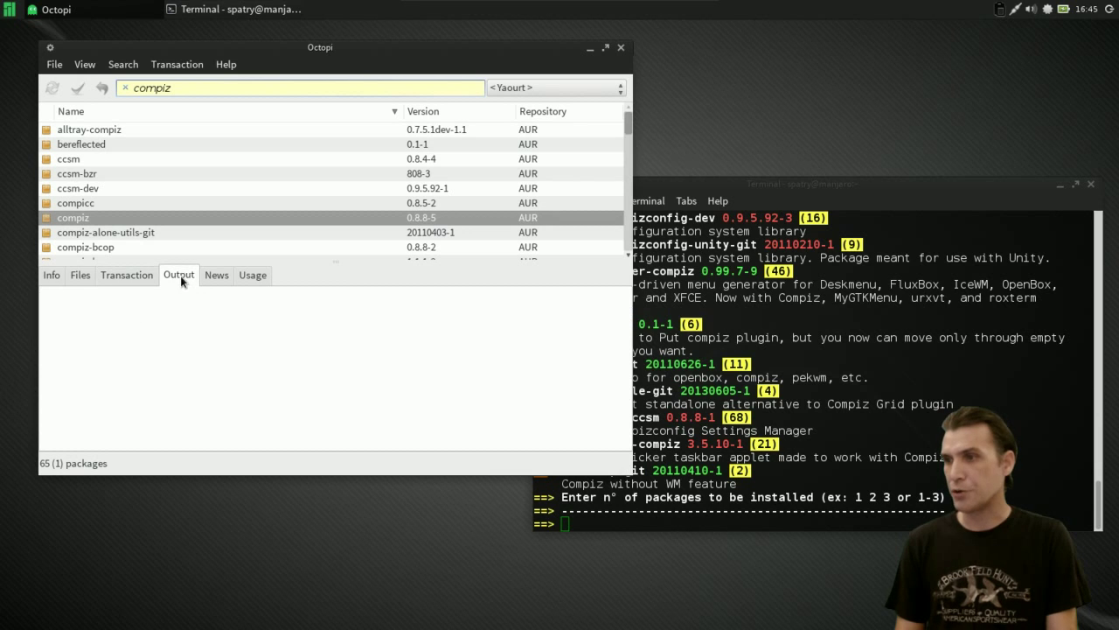
left_click(218, 276)
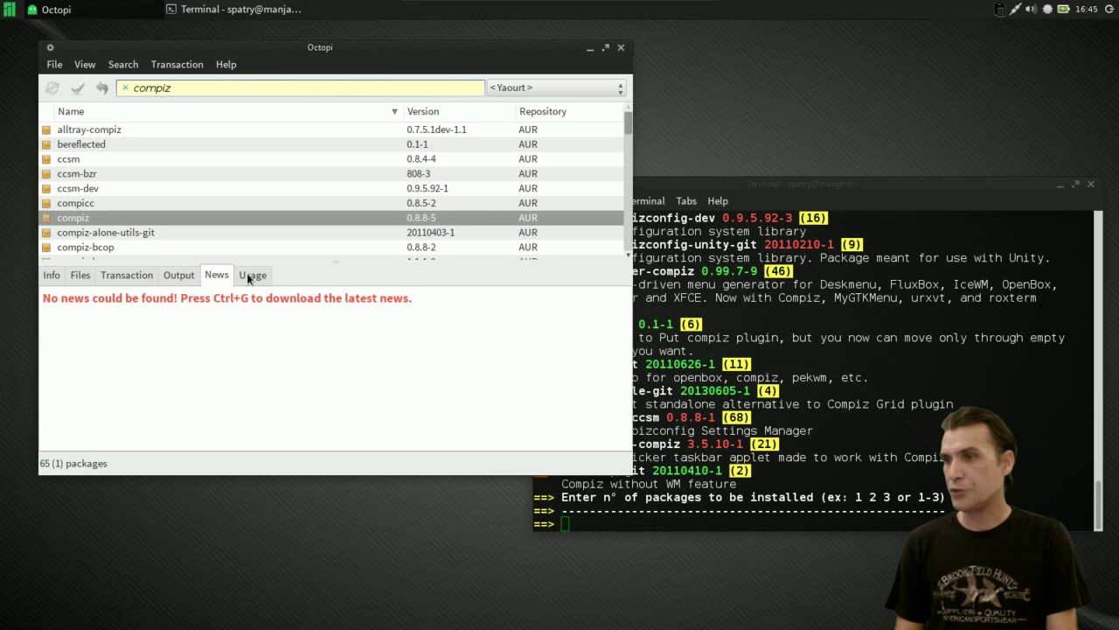
left_click(251, 276)
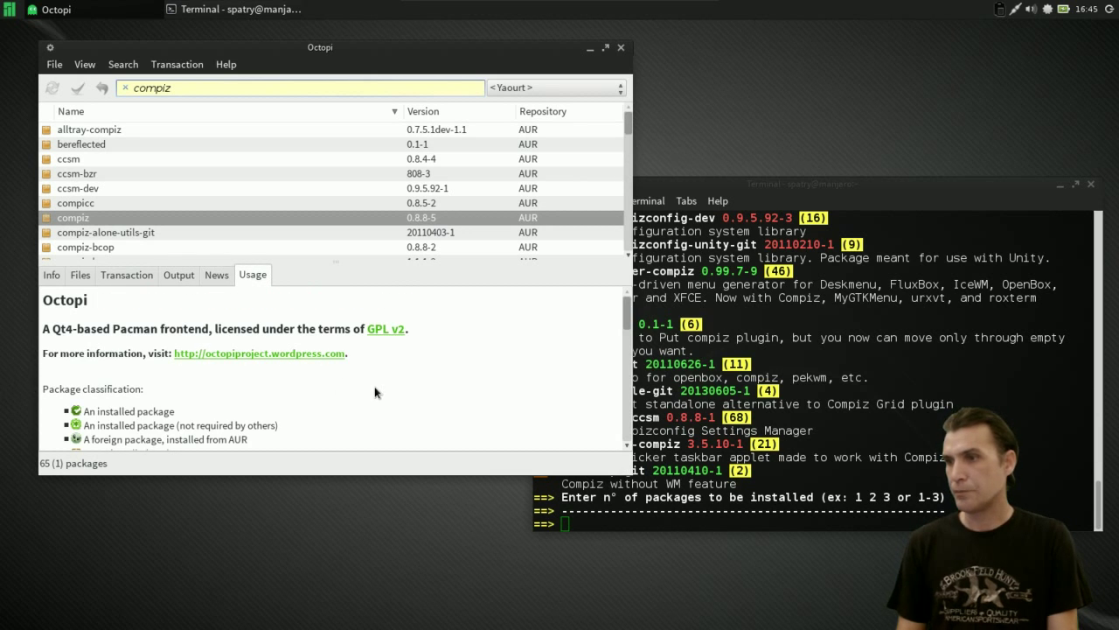
left_click(50, 275)
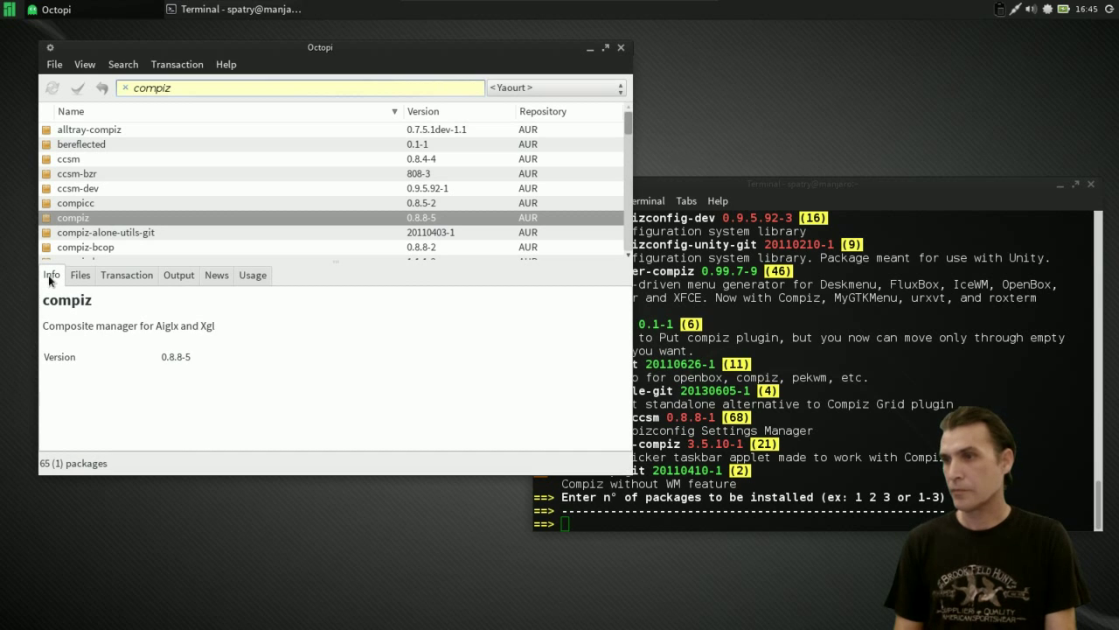
Install compiz from Octopi's context menu, close the old search terminal, and move the install terminal right.
right_click(63, 221)
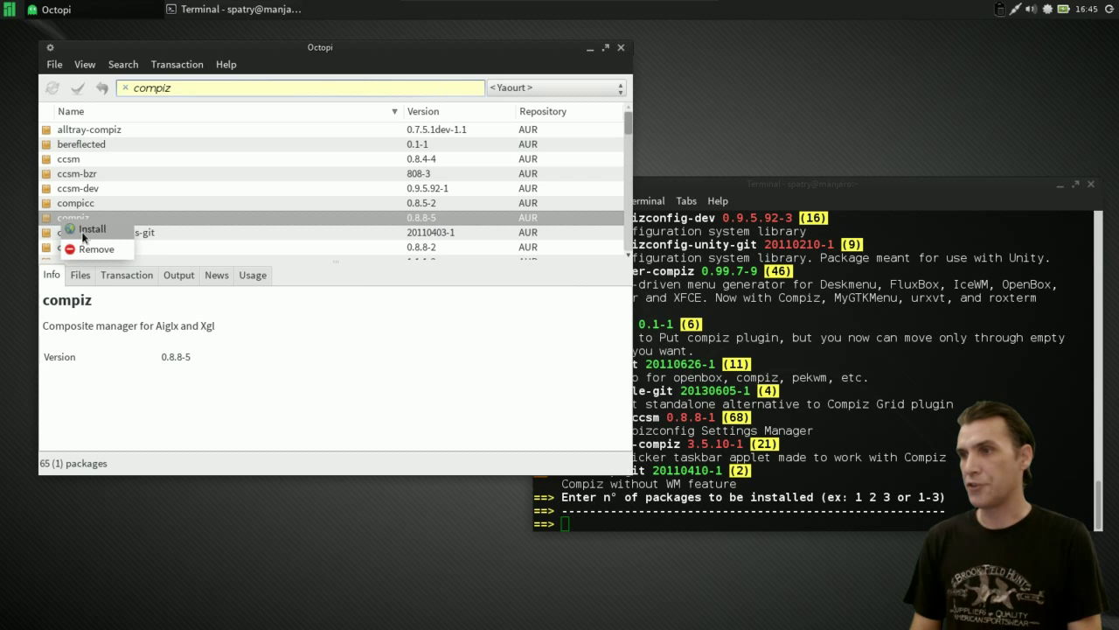
left_click(83, 236)
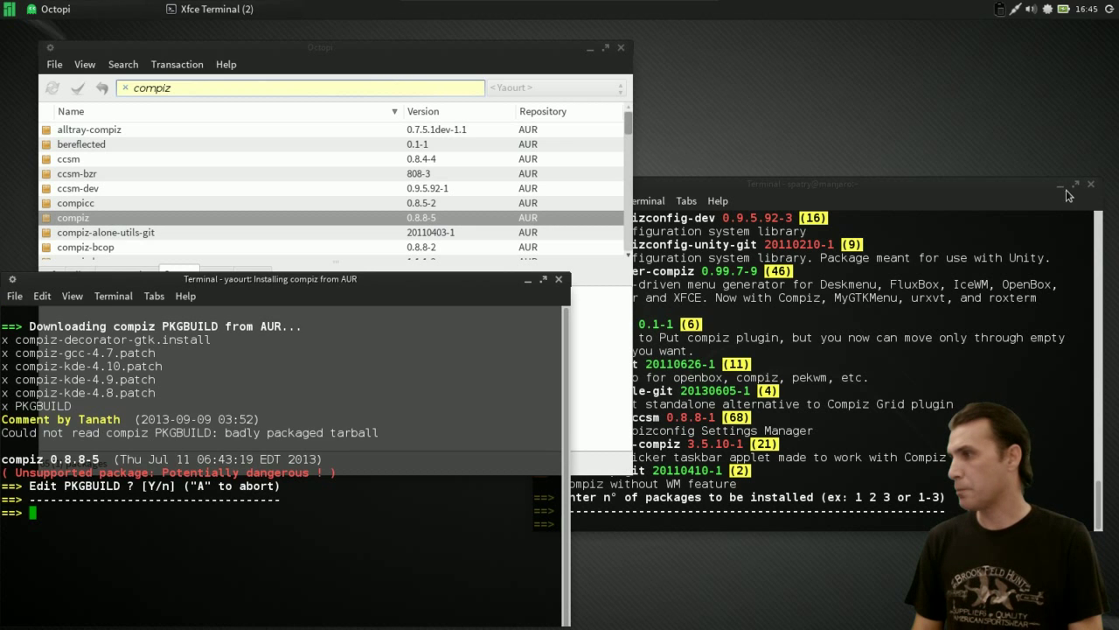
left_click(1090, 185)
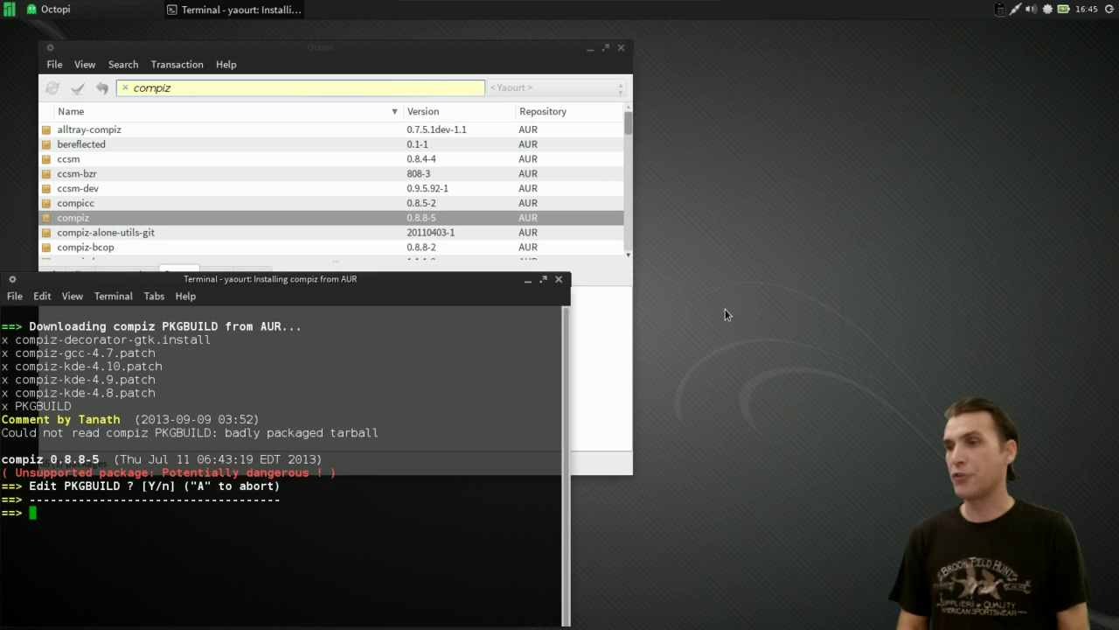
left_click_drag(365, 277, 888, 37)
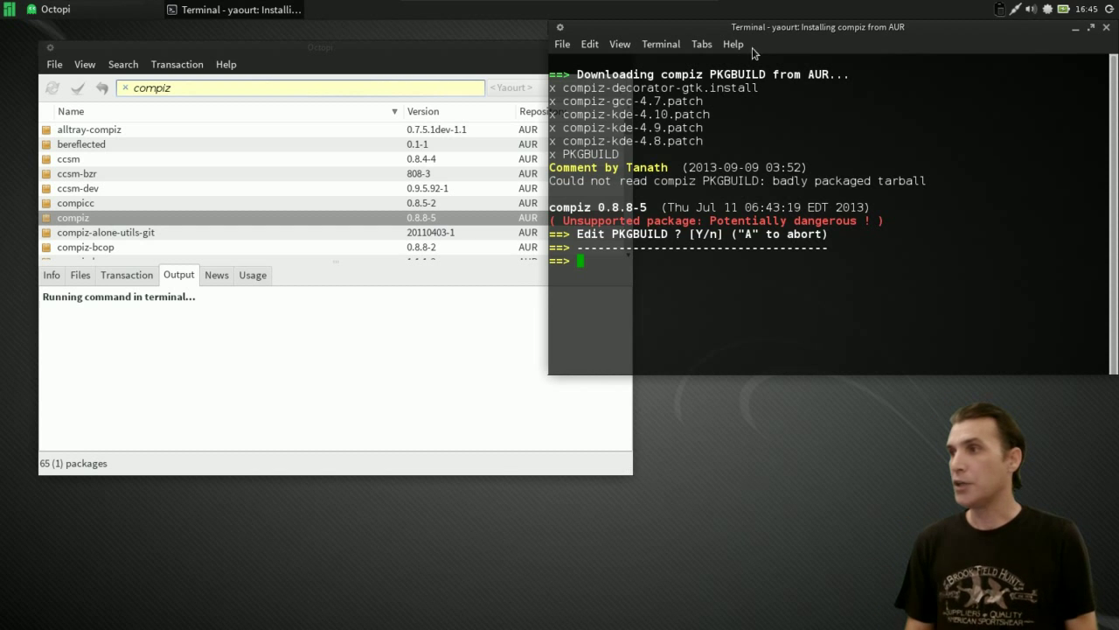
Minimize Octopi, agree to edit the compiz PKGBUILD, and select the export EDITOR example text.
left_click(391, 49)
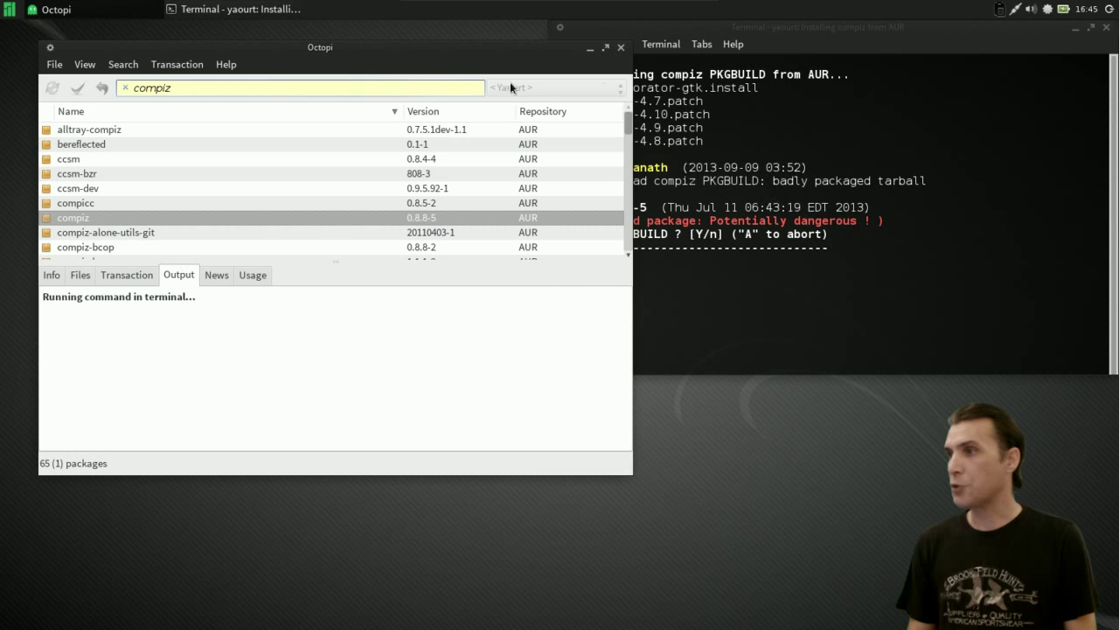
left_click(591, 48)
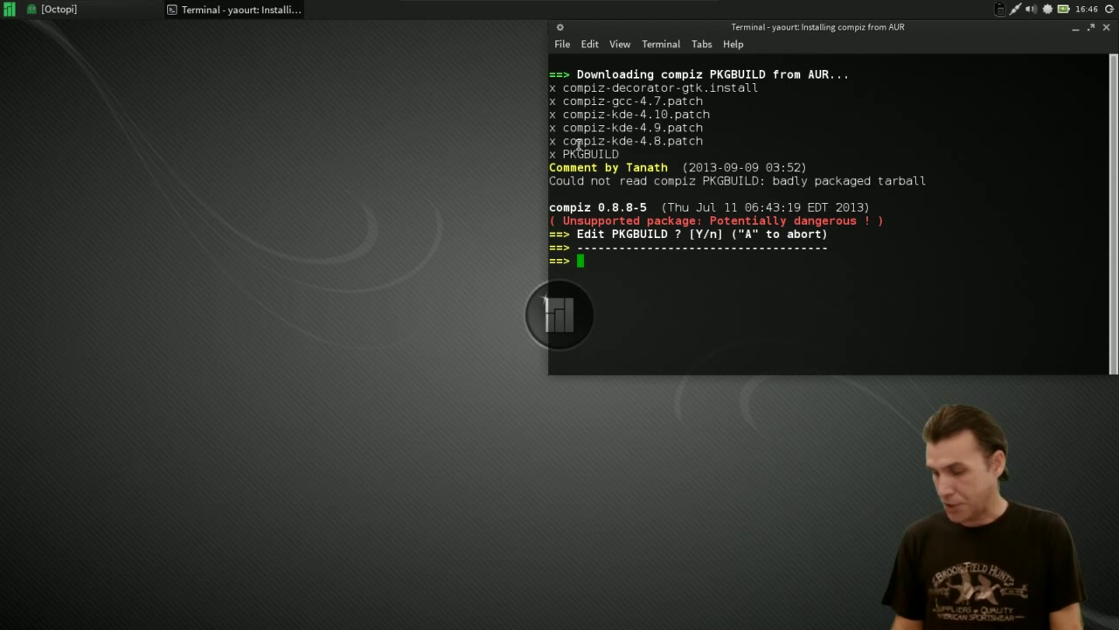
key("Return")
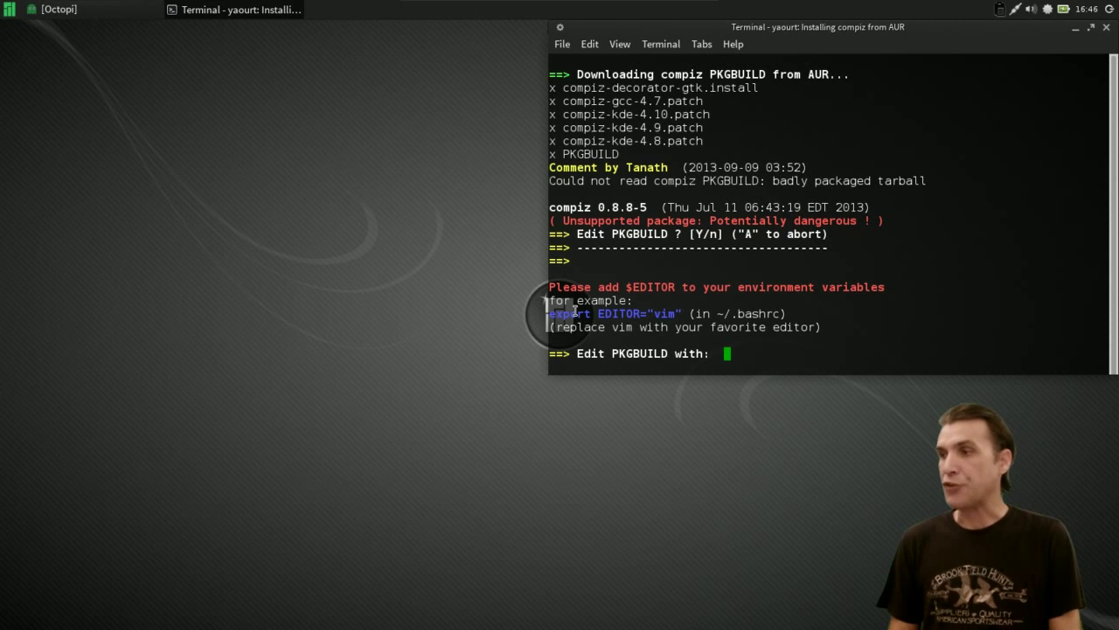
left_click_drag(575, 311, 785, 313)
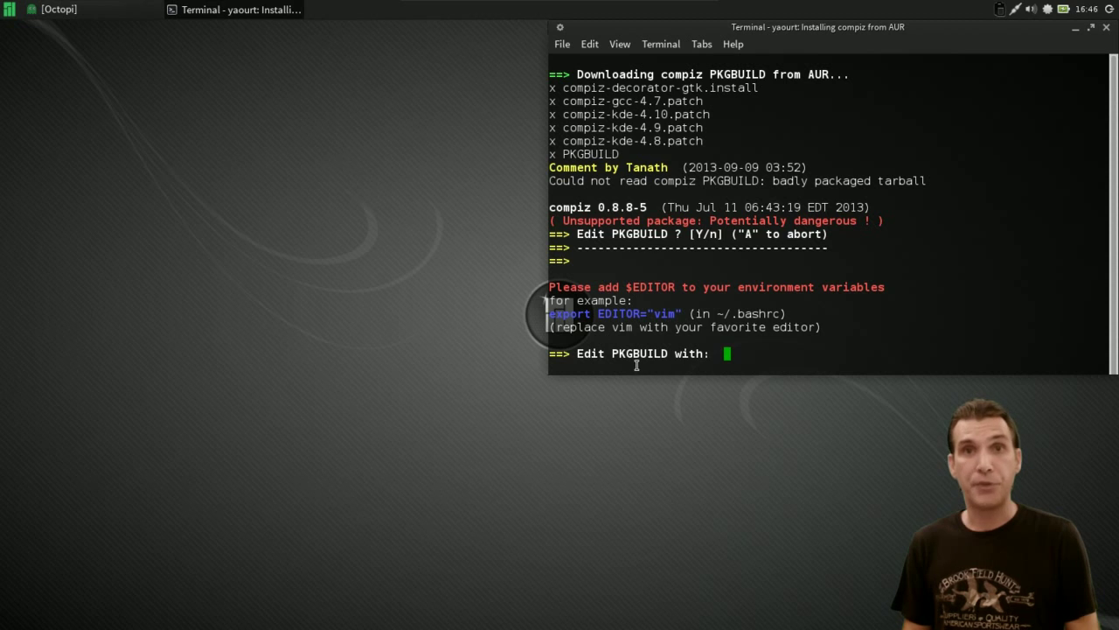
Choose nano as the editor, page through the compiz PKGBUILD, and exit with Ctrl+X.
type("nano")
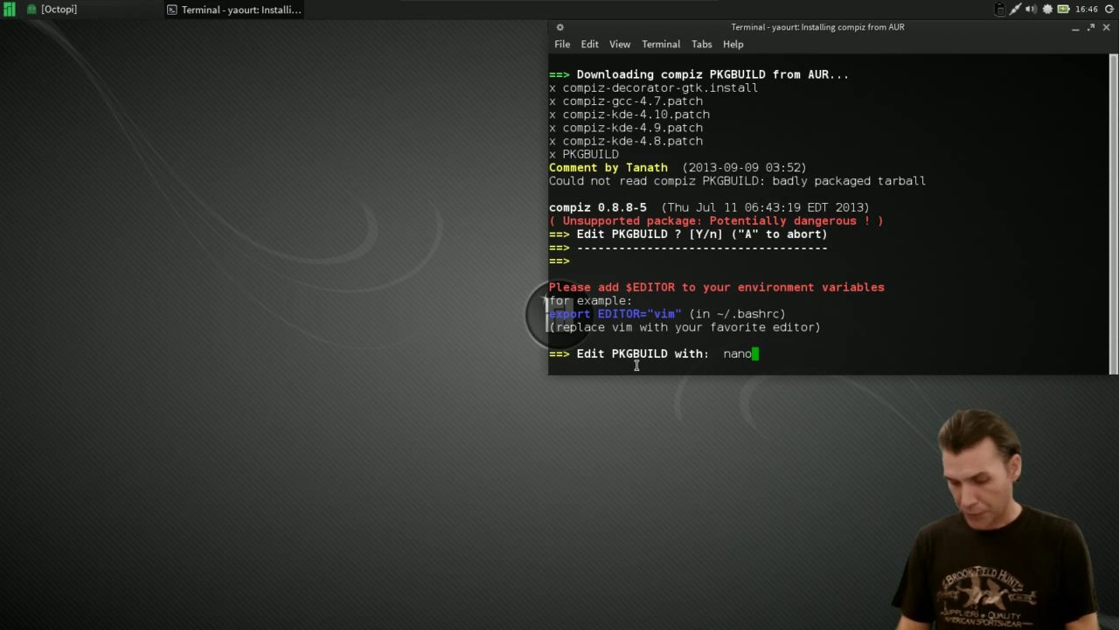
key("Return")
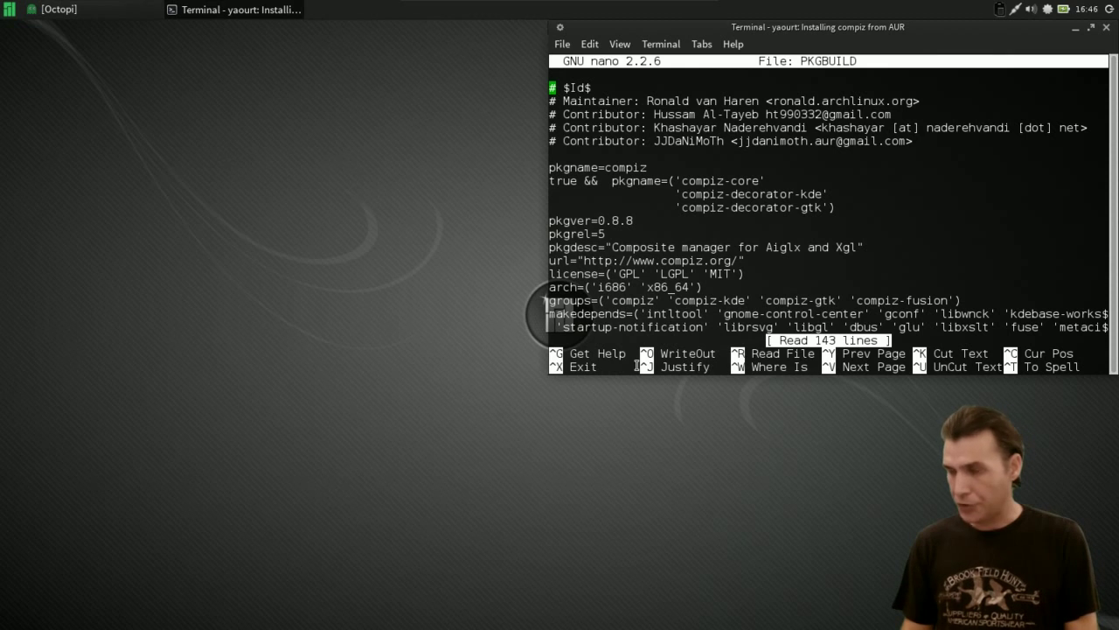
key("Down")
key("Down")
key("Down")
key("Down")
key("Down")
key("Down")
key("Down")
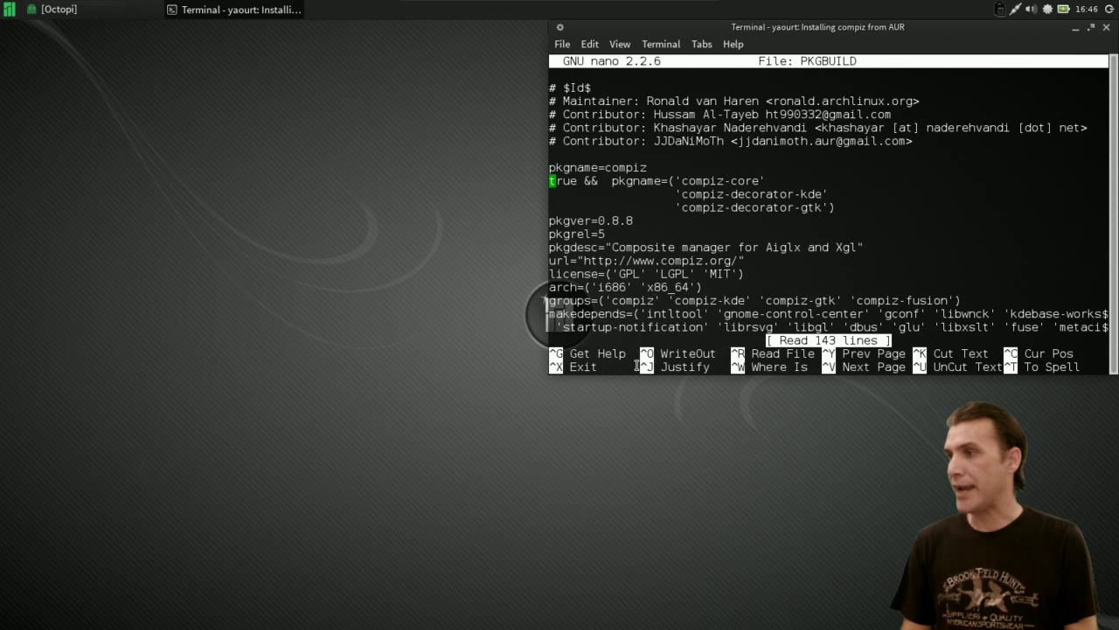
key("Down")
key("Down")
key("Down")
key("Down")
key("Down")
key("Down")
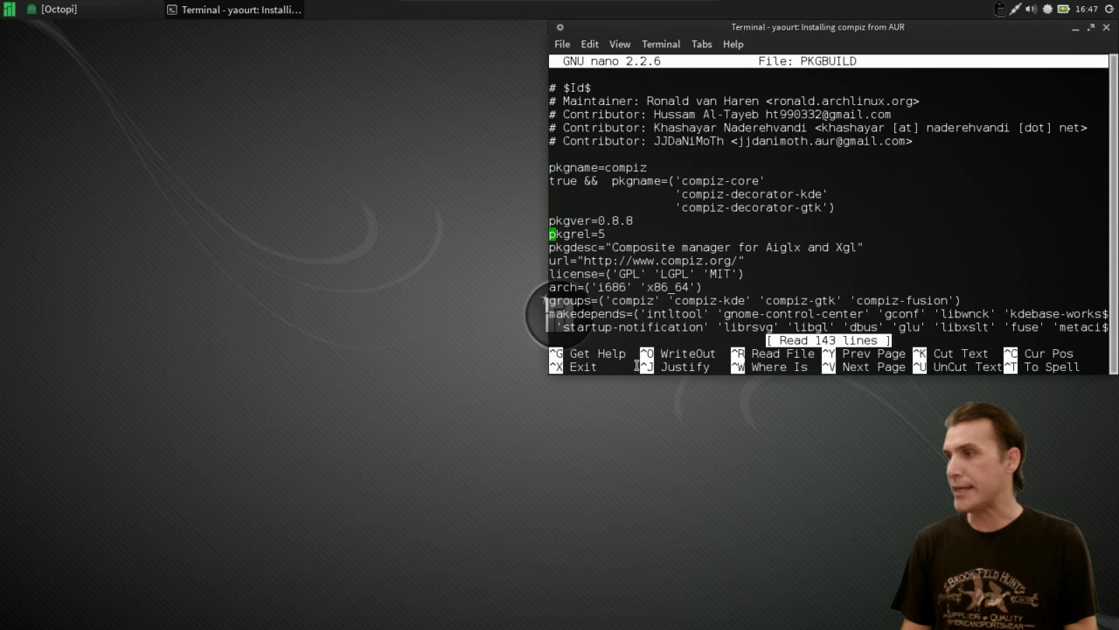
key("Page_Down")
key("Page_Down")
key("Page_Down")
key("Down")
key("Down")
key("Down")
key("Down")
key("Down")
key("Down")
key("Down")
key("Down")
key("Down")
key("Down")
key("Down")
key("Down")
key("Down")
key("Down")
key("Down")
key("Down")
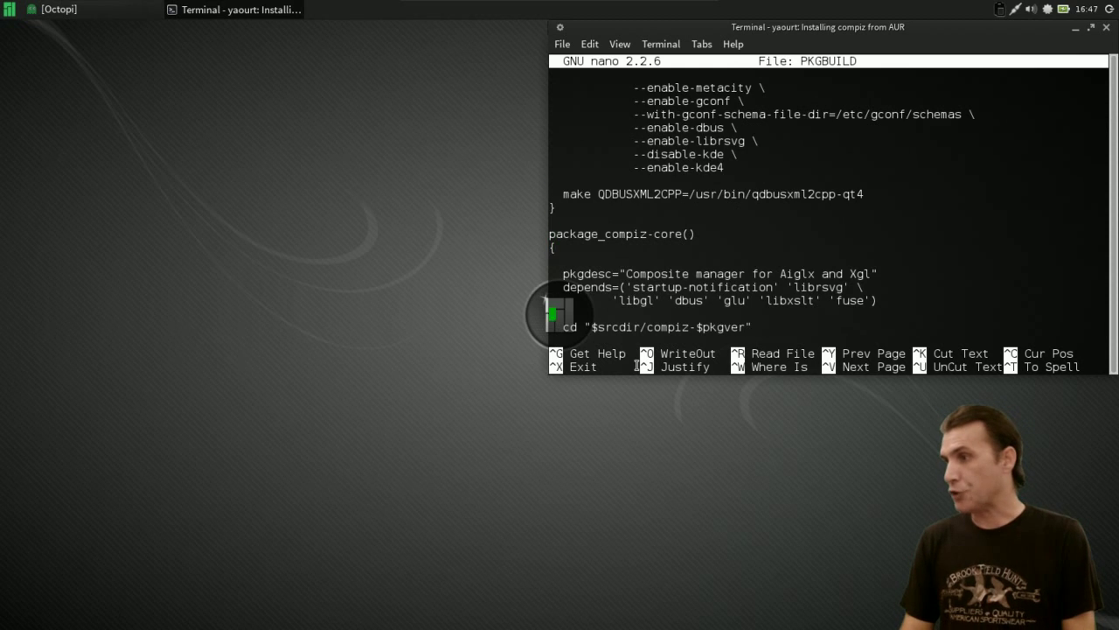
key("Down")
key("Down")
key("Down")
key("Down")
key("Down")
key("Down")
key("Down")
key("Down")
key("Down")
key("Down")
key("Down")
key("Down")
key("Down")
key("Down")
key("Down")
key("Down")
key("Down")
key("Down")
key("Down")
key("Down")
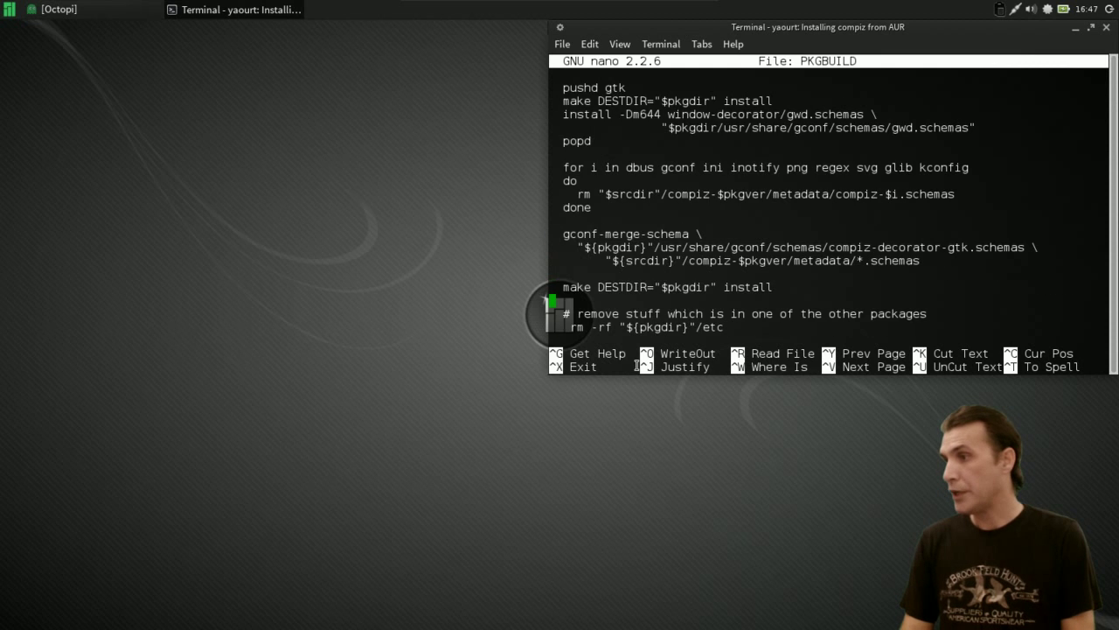
key("Down")
key("Down")
key("Down")
key("Down")
key("Down")
key("Down")
key("Down")
key("Down")
key("Down")
key("Down")
key("Down")
key("Down")
key("Down")
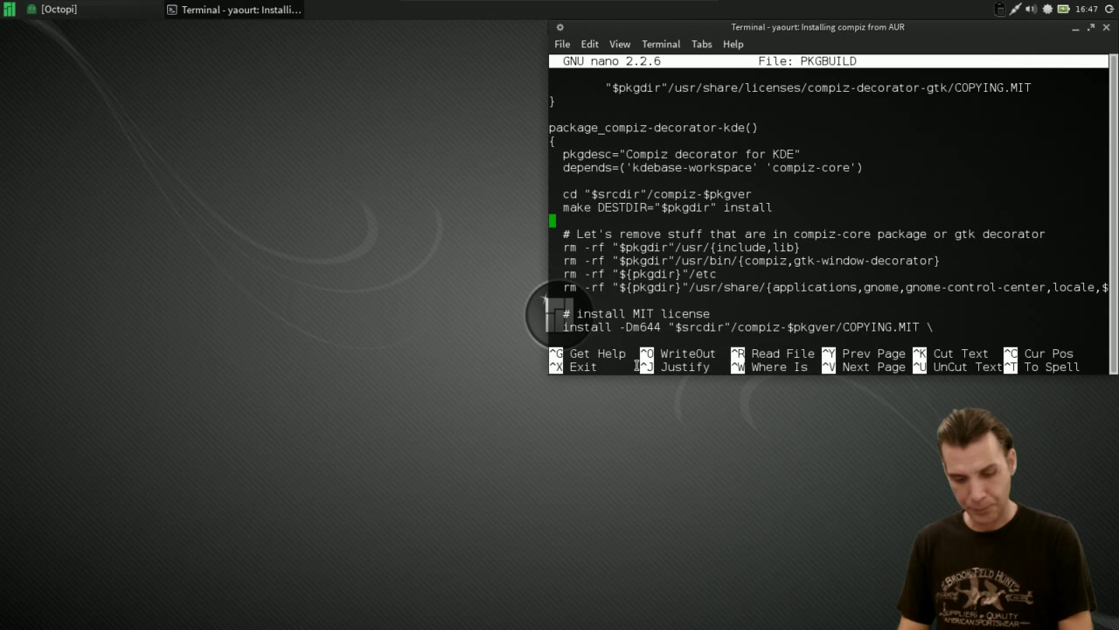
key("ctrl+x")
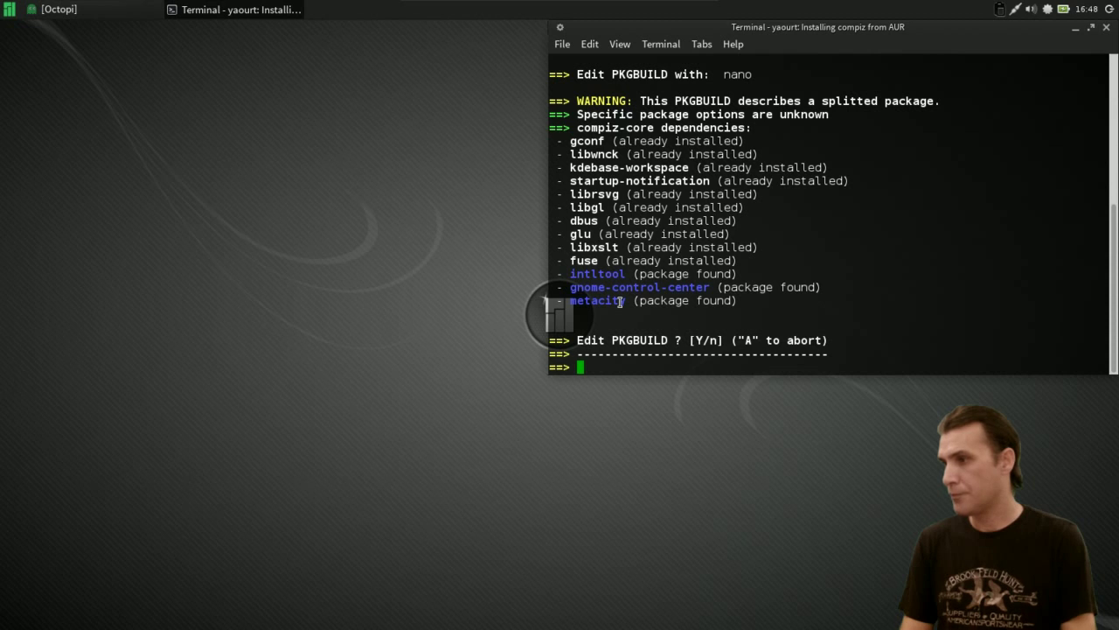
Decline editing the PKGBUILD, continue the compiz build, and enter the sudo password.
type("n")
key("Return")
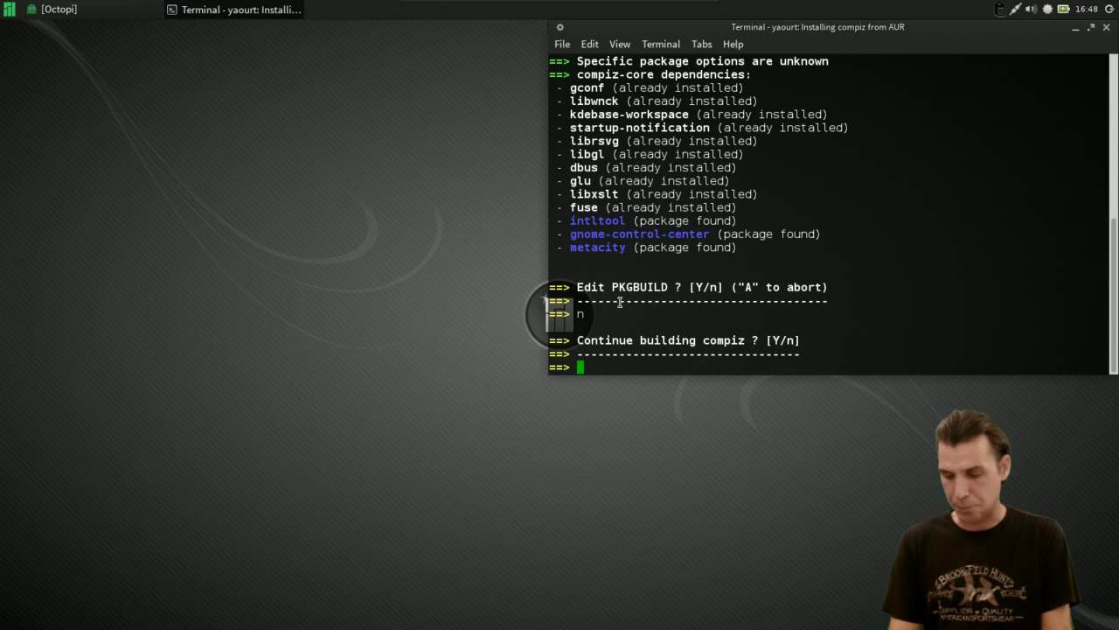
key("Return")
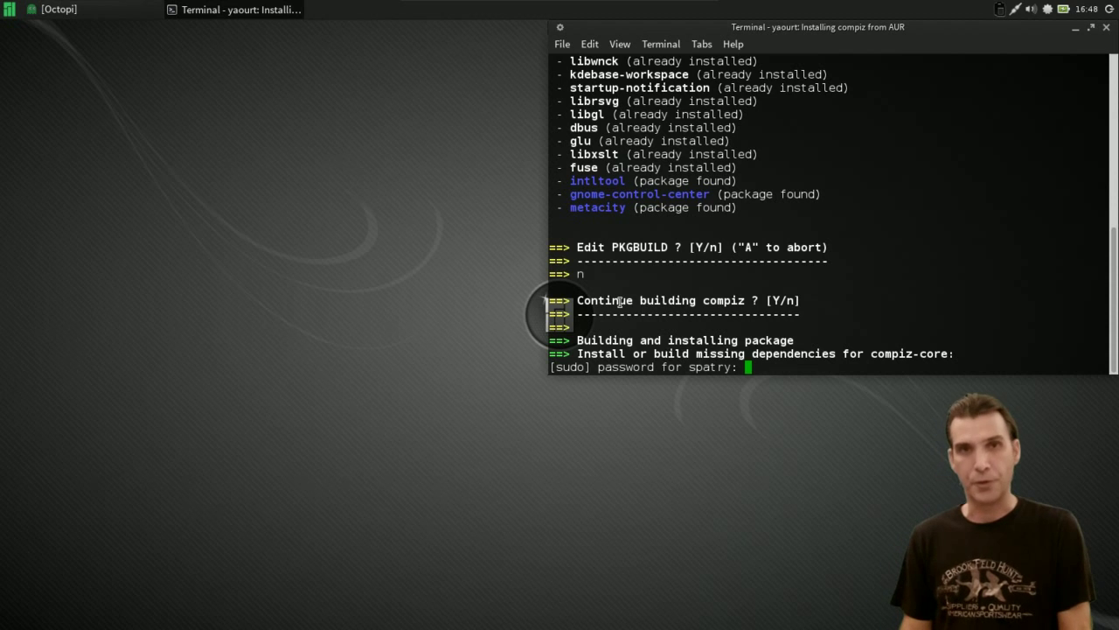
key("Return")
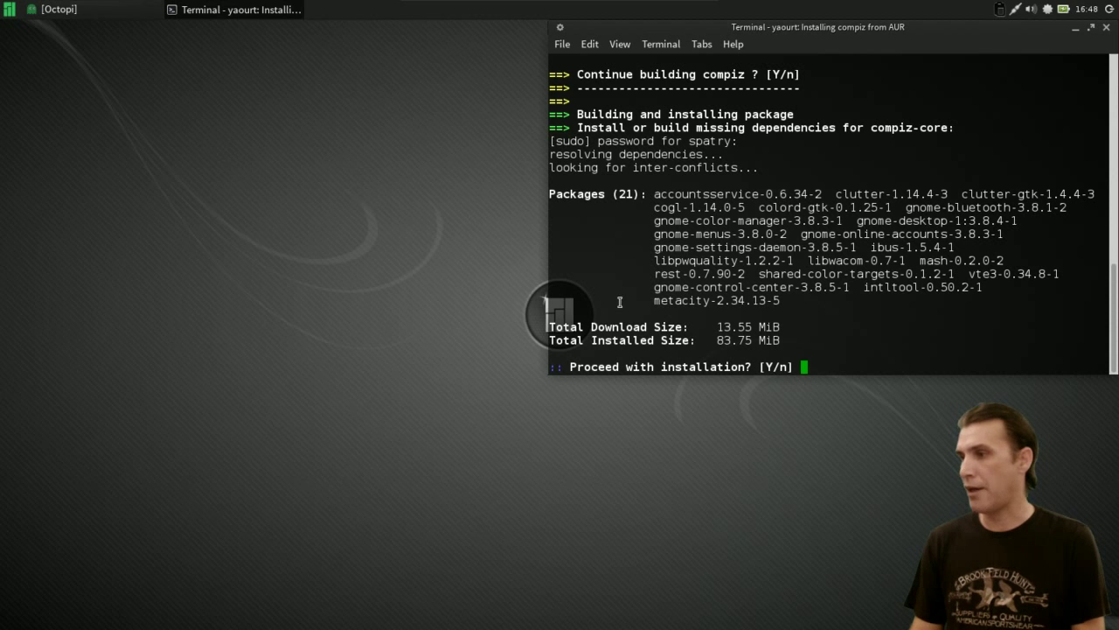
Install the 21 dependencies, then install the built compiz-core and its GTK and KDE decorators.
key("Return")
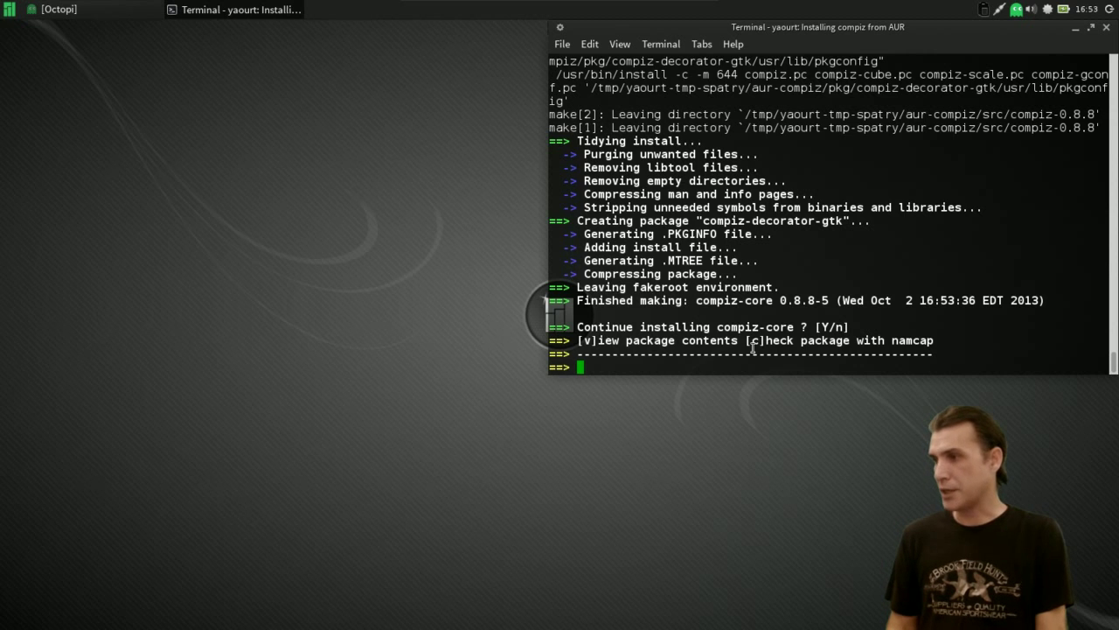
key("Return")
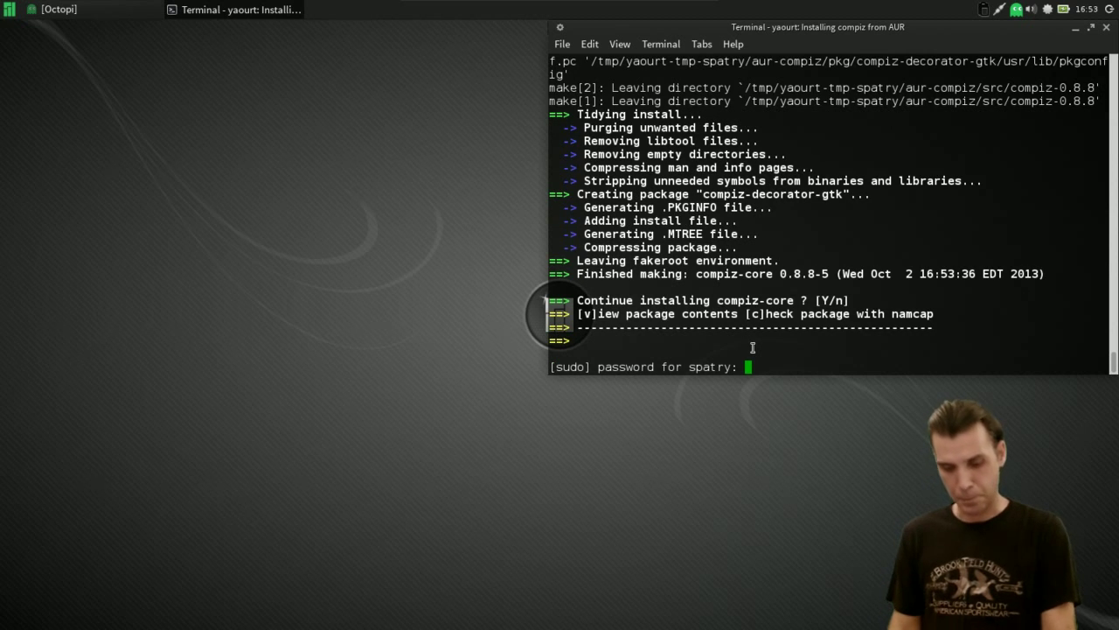
key("Return")
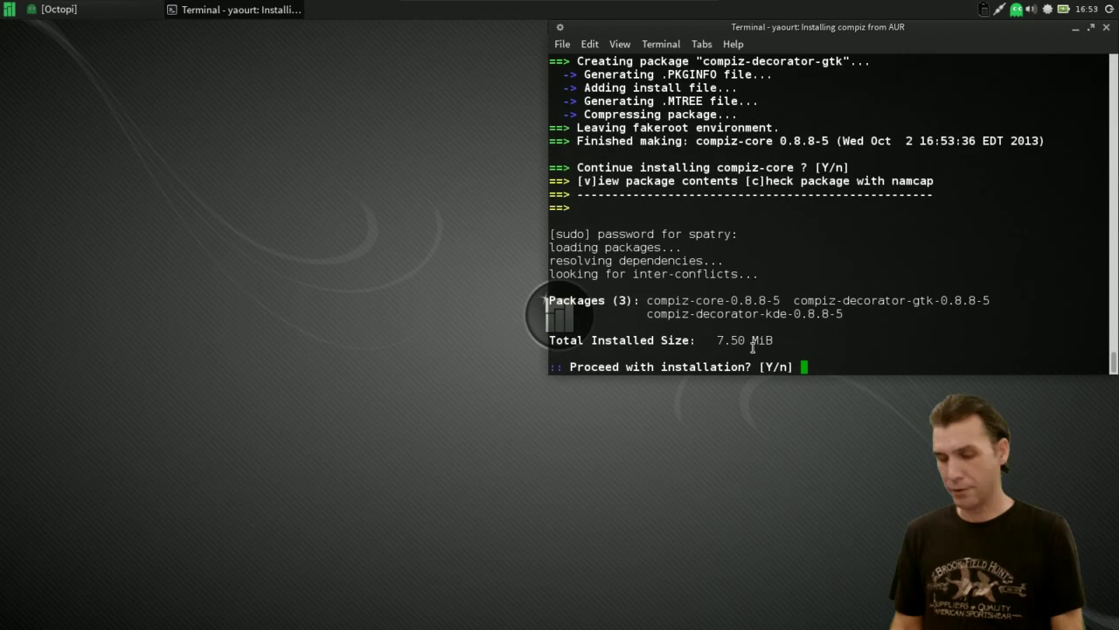
key("Return")
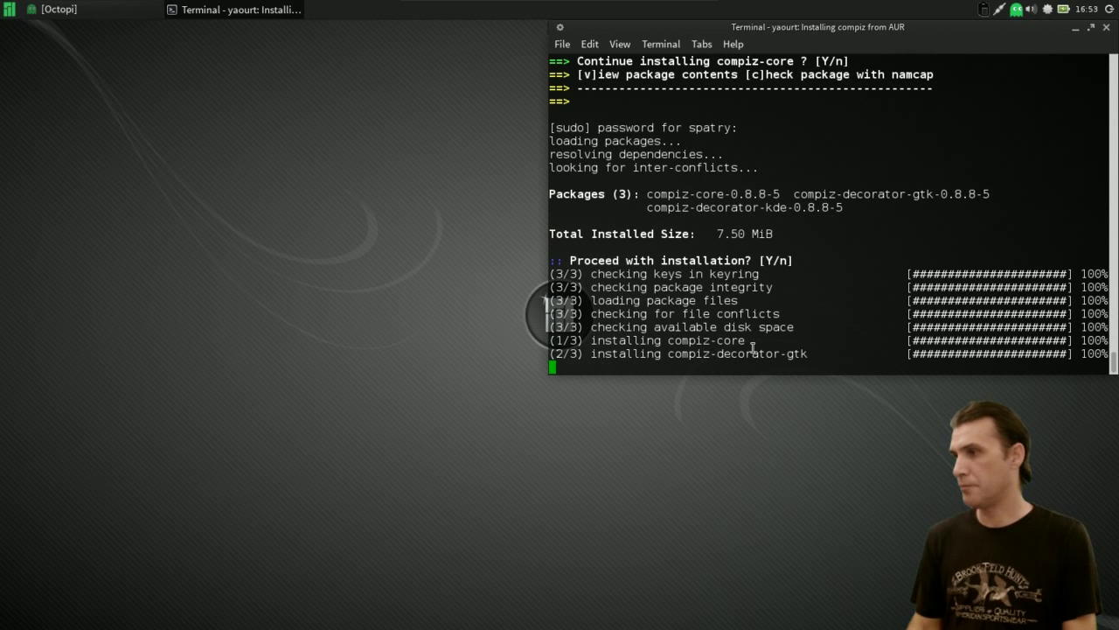
Search the application menu for compiz, confirming it has no launcher.
left_click(10, 9)
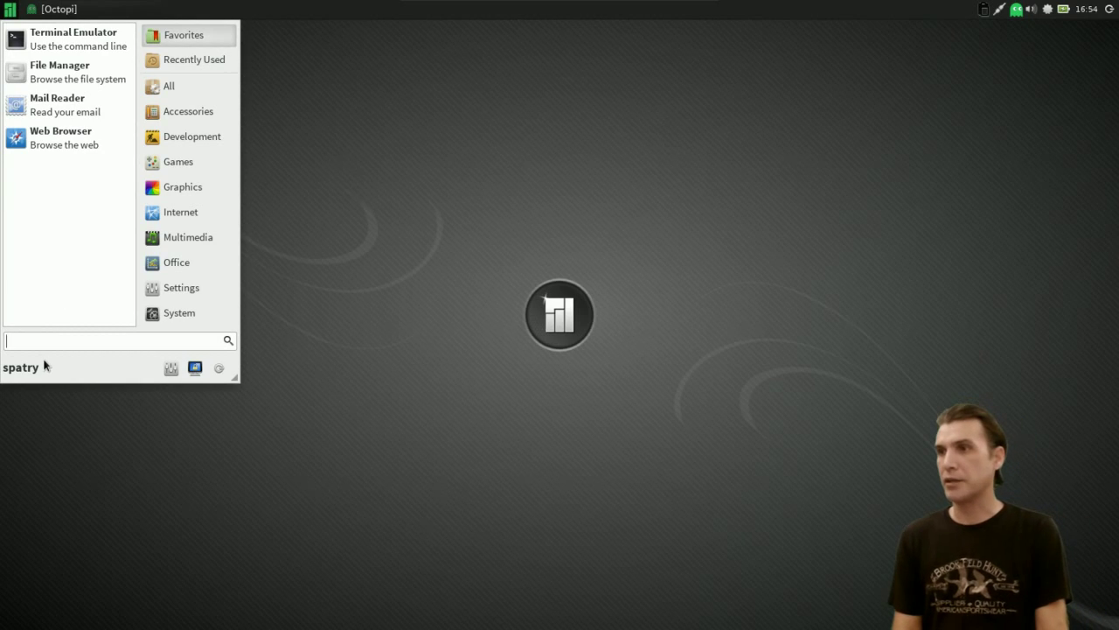
type("compiz")
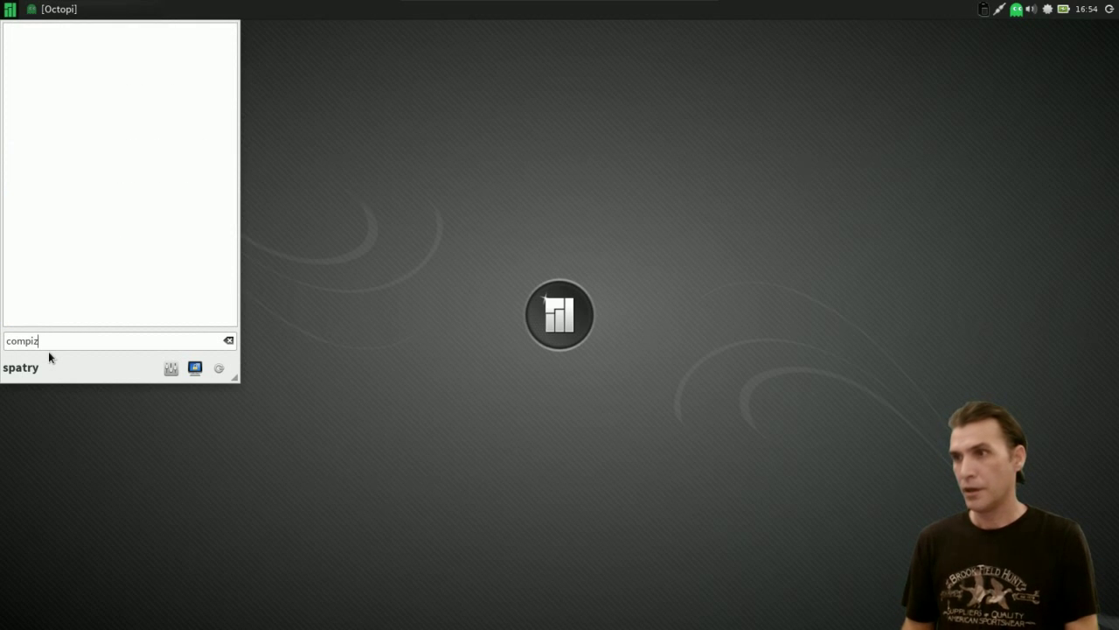
left_click(38, 13)
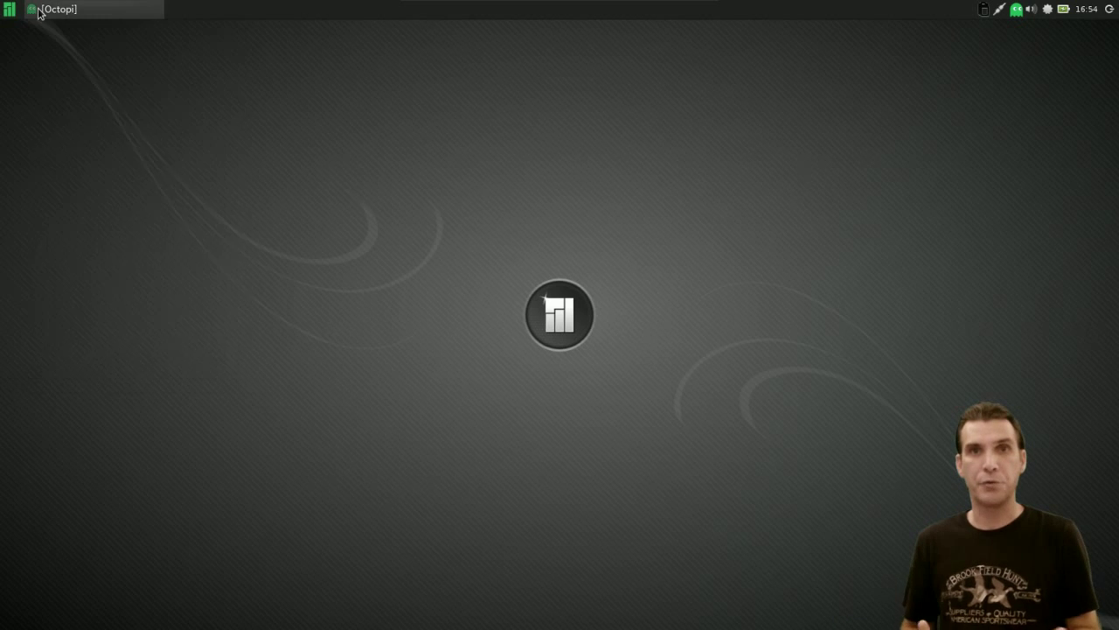
Restore Octopi, browse its 65 compiz AUR packages sorted by version, then reopen the menu.
left_click(38, 12)
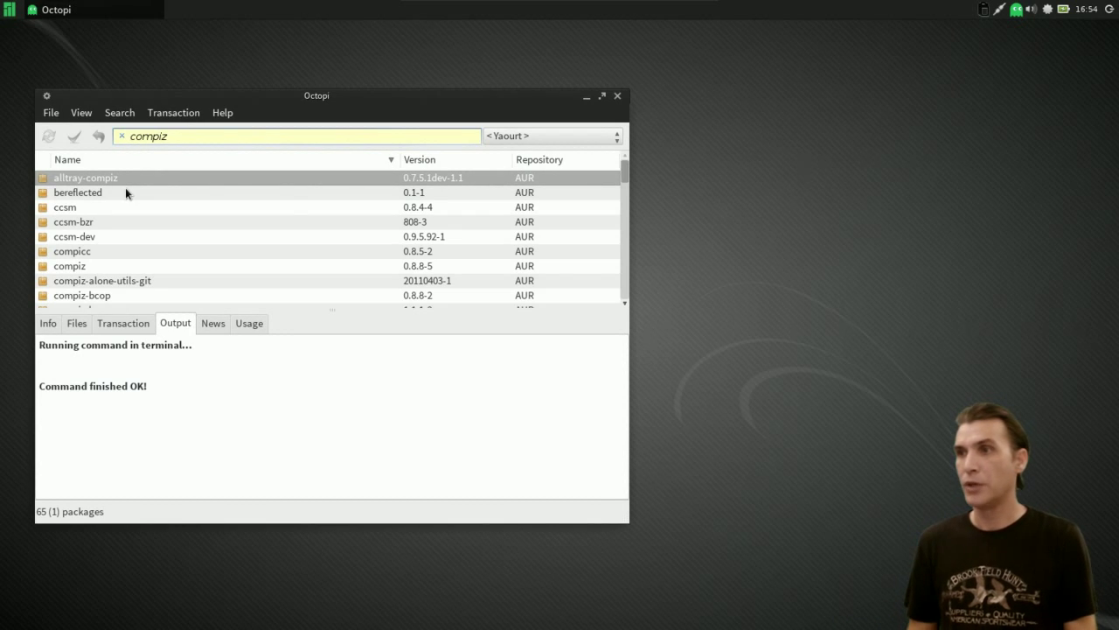
scroll(117, 238, "down", 2)
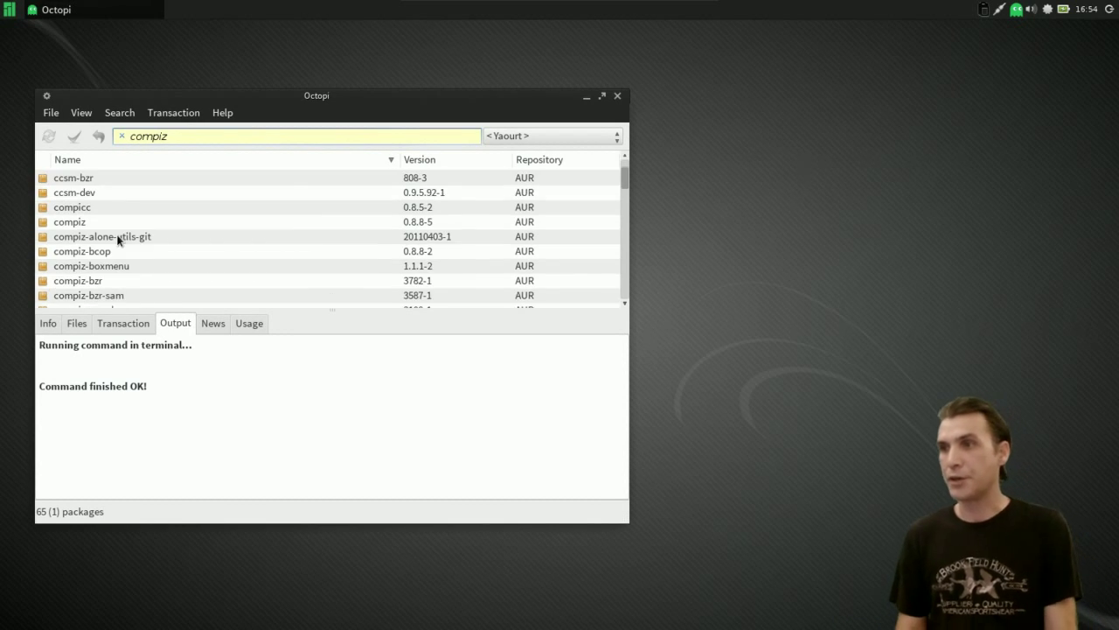
scroll(117, 238, "down", 4)
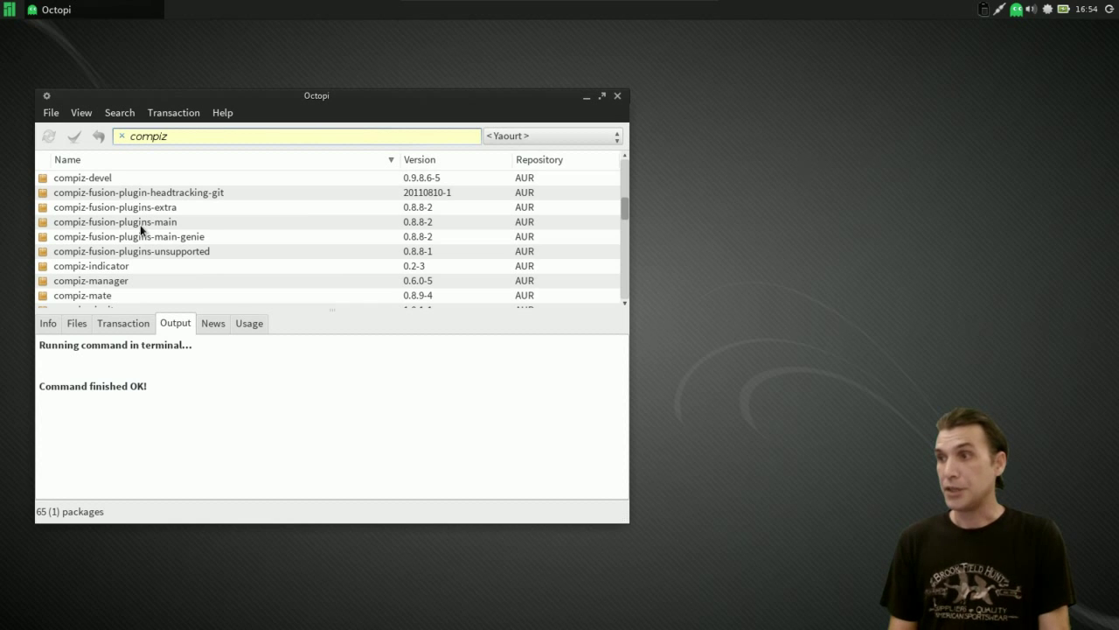
scroll(140, 225, "down", 3)
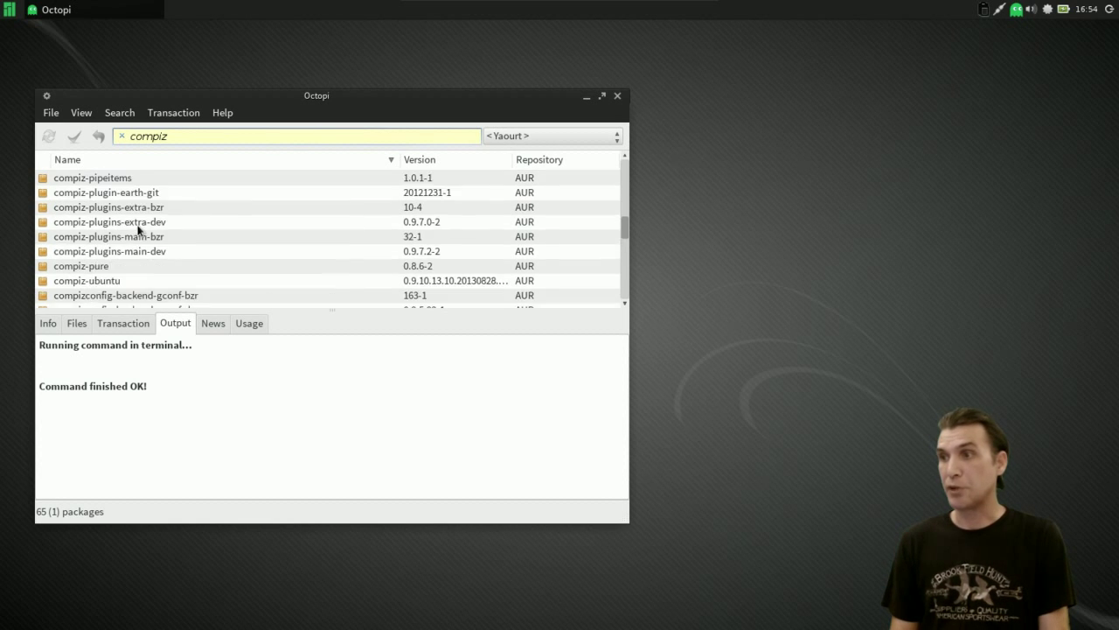
scroll(137, 229, "down", 1)
scroll(137, 229, "down", 6)
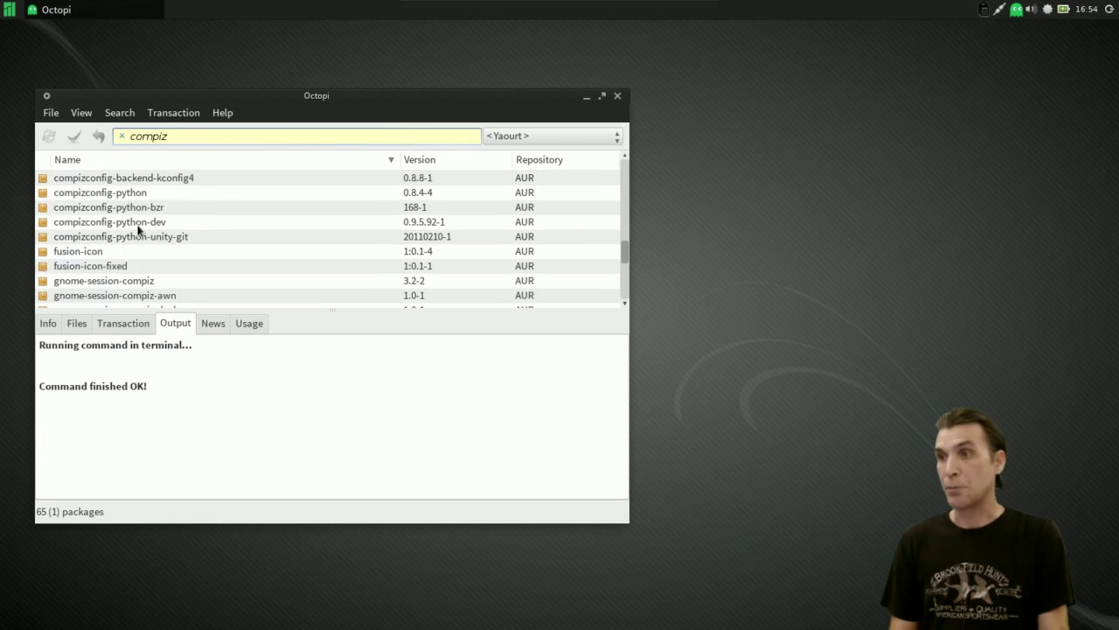
scroll(137, 229, "up", 7)
scroll(143, 231, "up", 6)
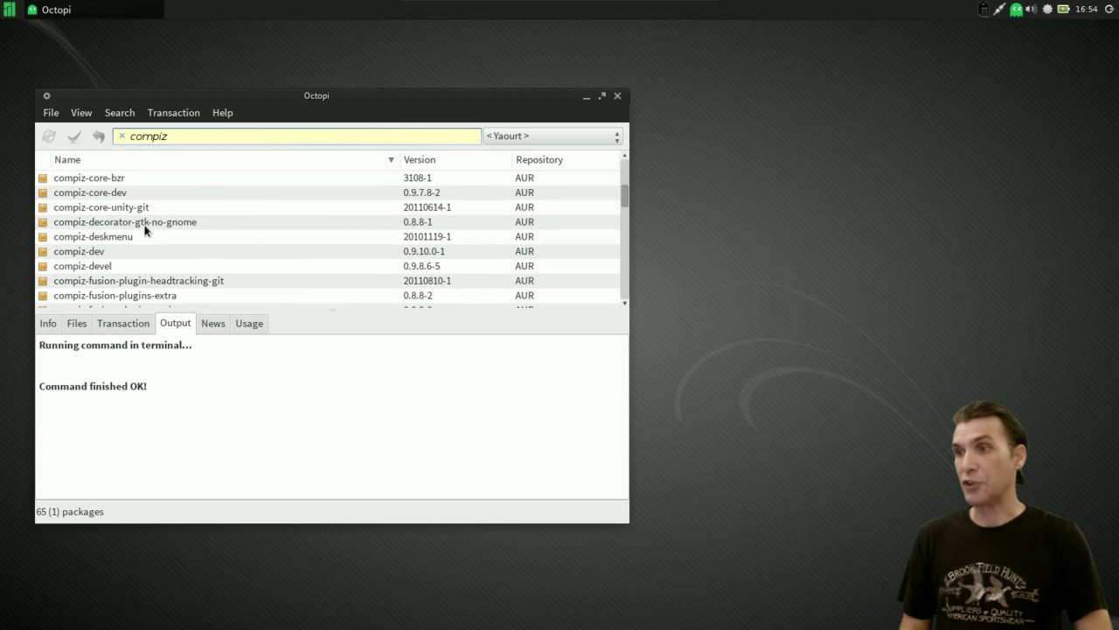
left_click(424, 161)
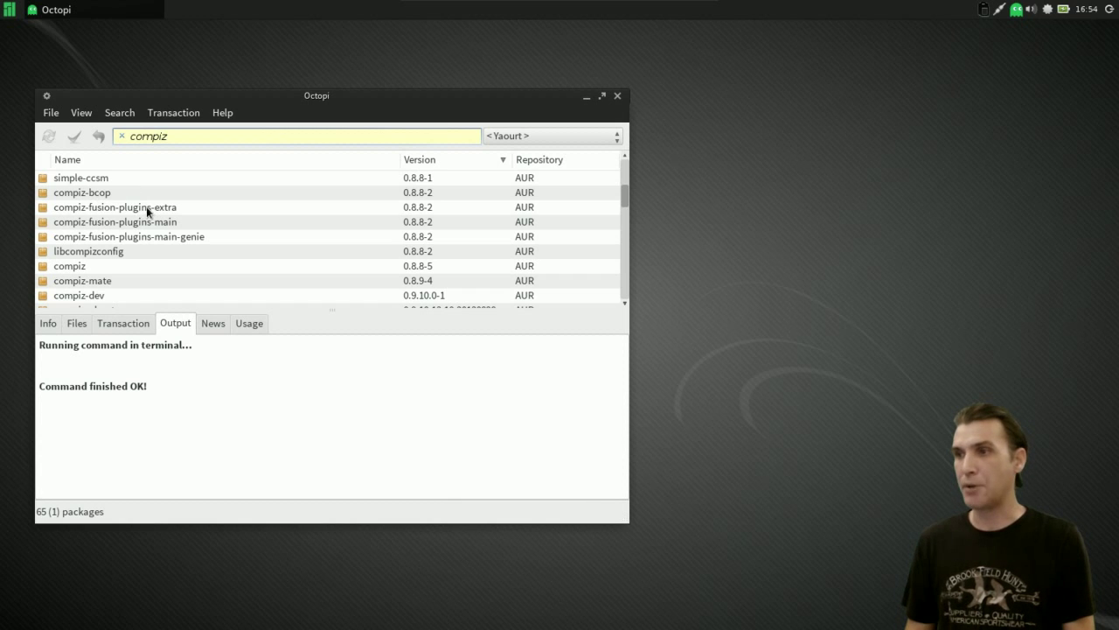
left_click_drag(228, 95, 194, 27)
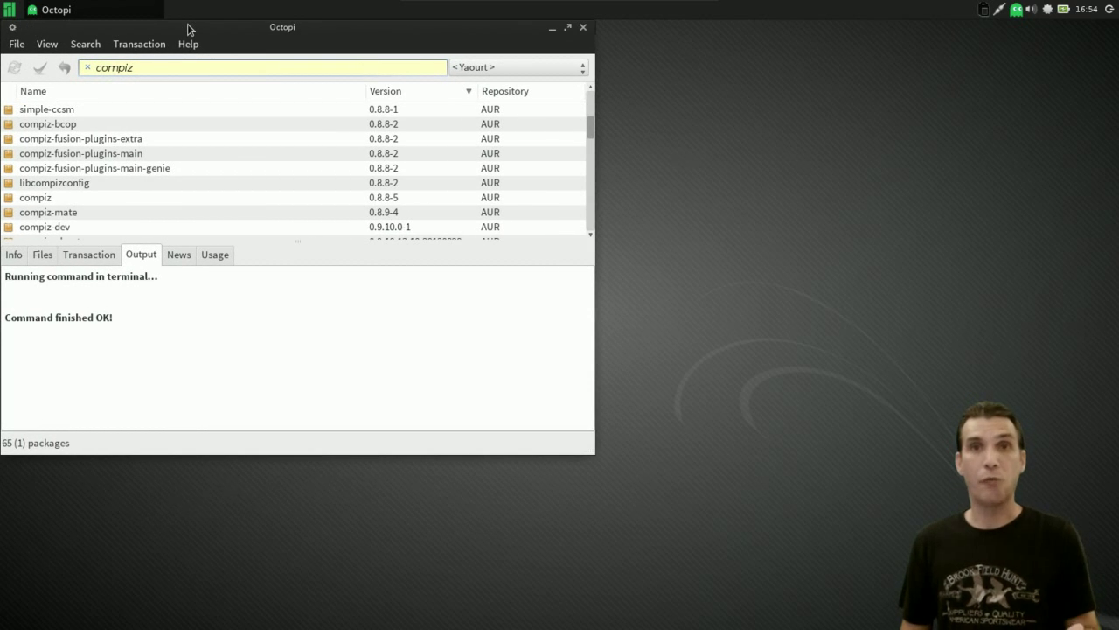
left_click(10, 10)
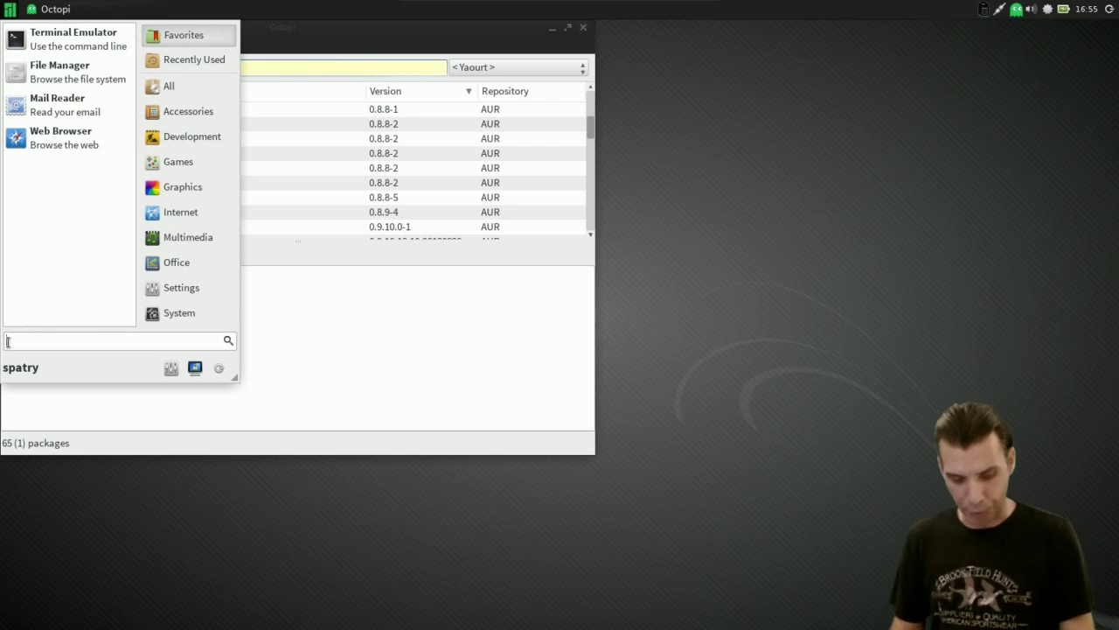
Launch Manjaro Welcome via a 'wel' search and open the Manjaro wiki from it.
type("wel")
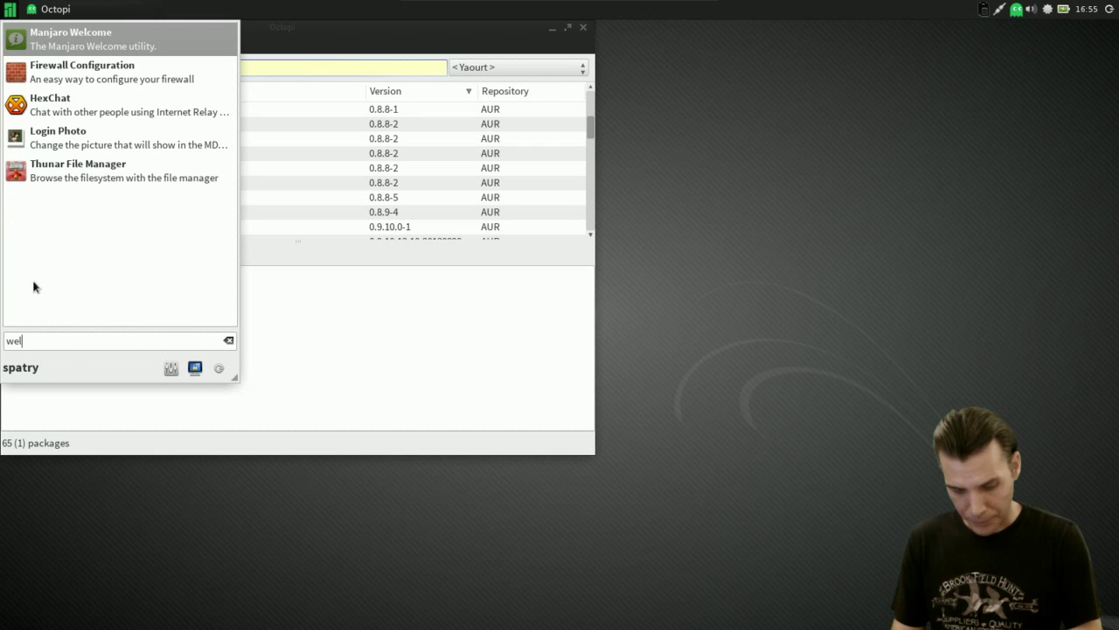
left_click(76, 39)
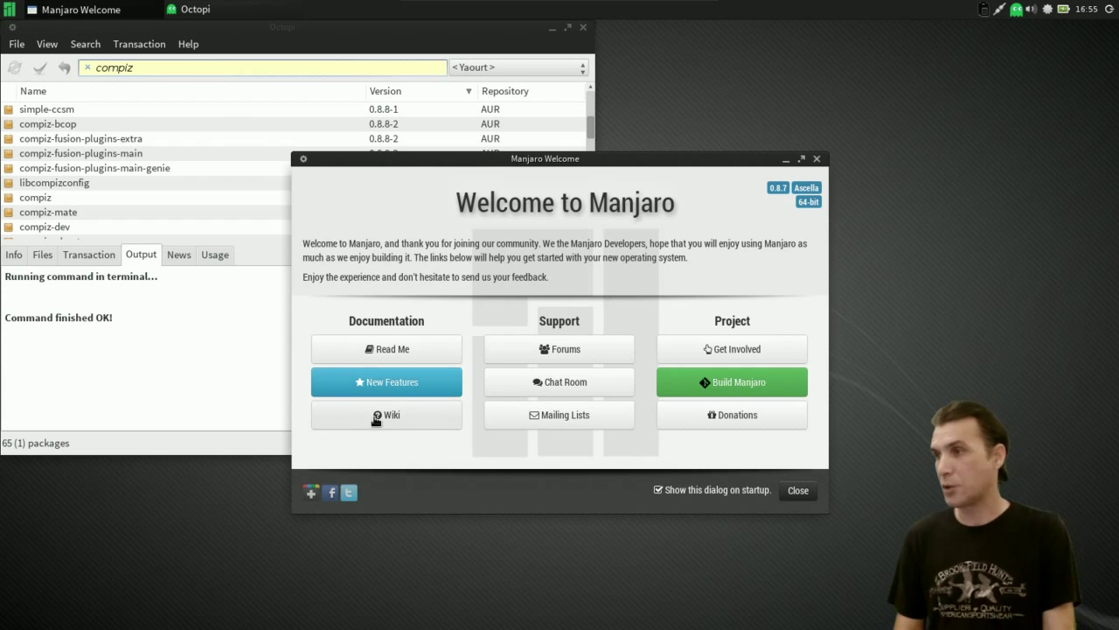
left_click(377, 417)
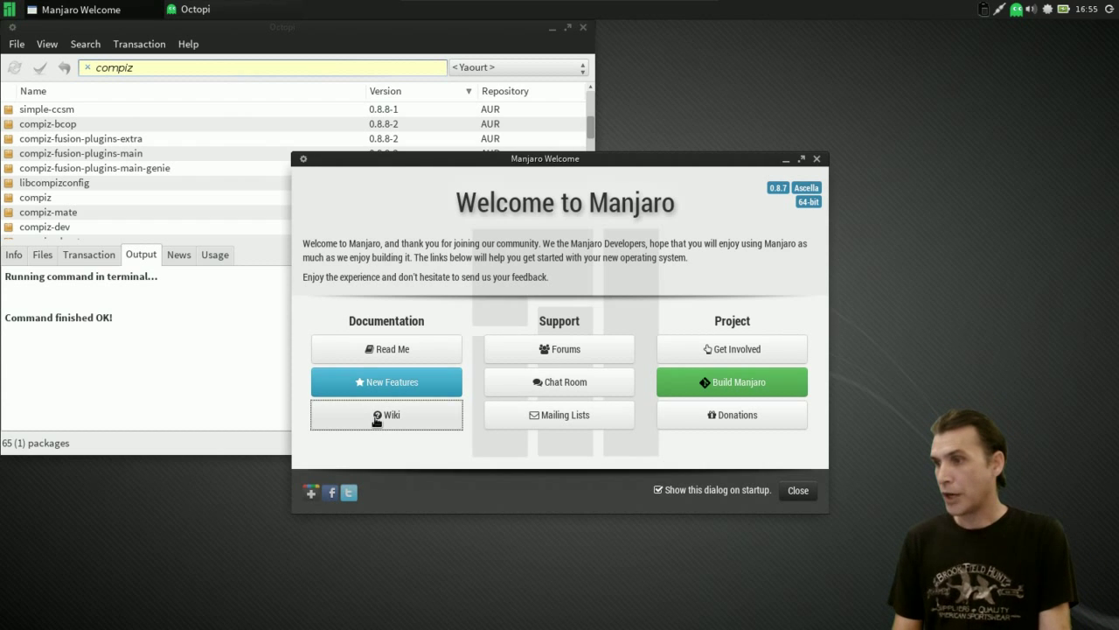
left_click_drag(550, 161, 829, 300)
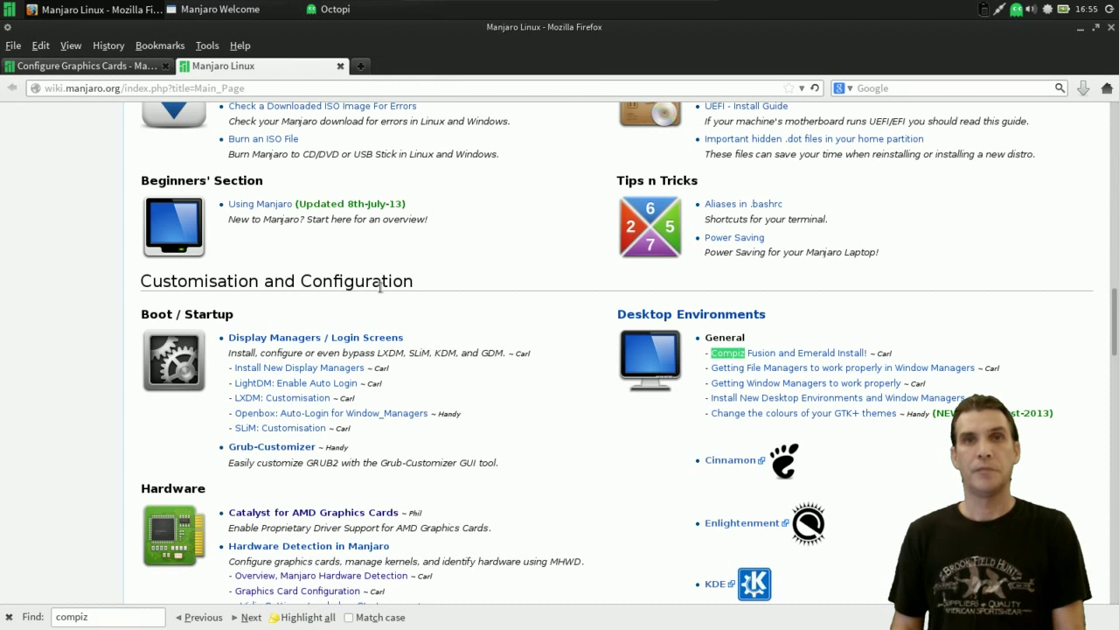
Read the XFCE install commands on the 'Compiz Fusion and Emerald Install!' wiki page, then return to Octopi.
left_click(762, 355)
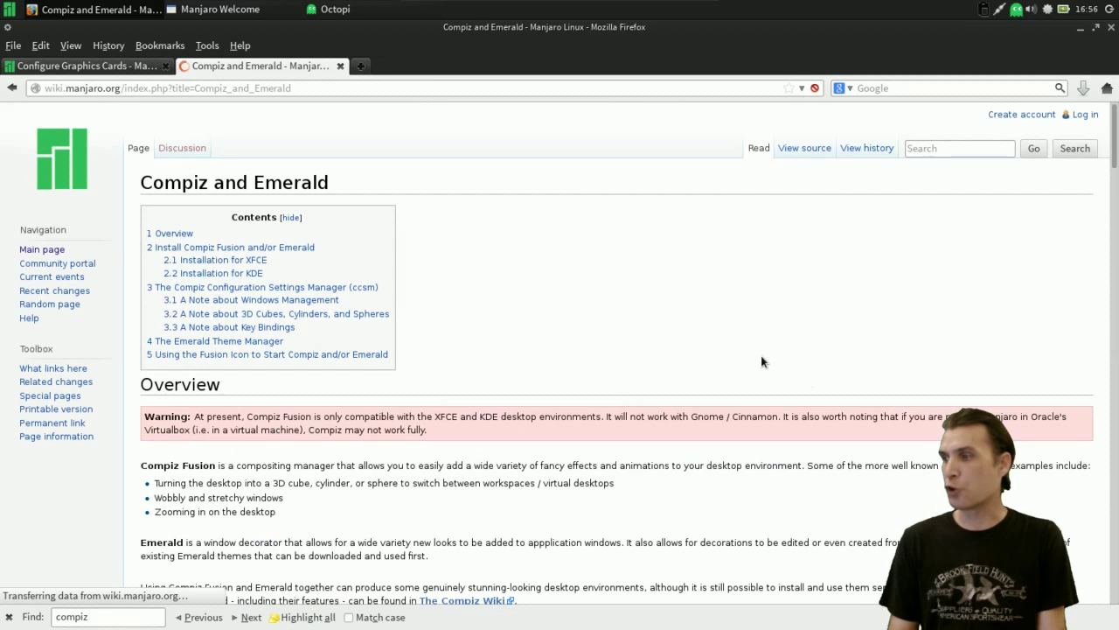
scroll(761, 362, "down", 8)
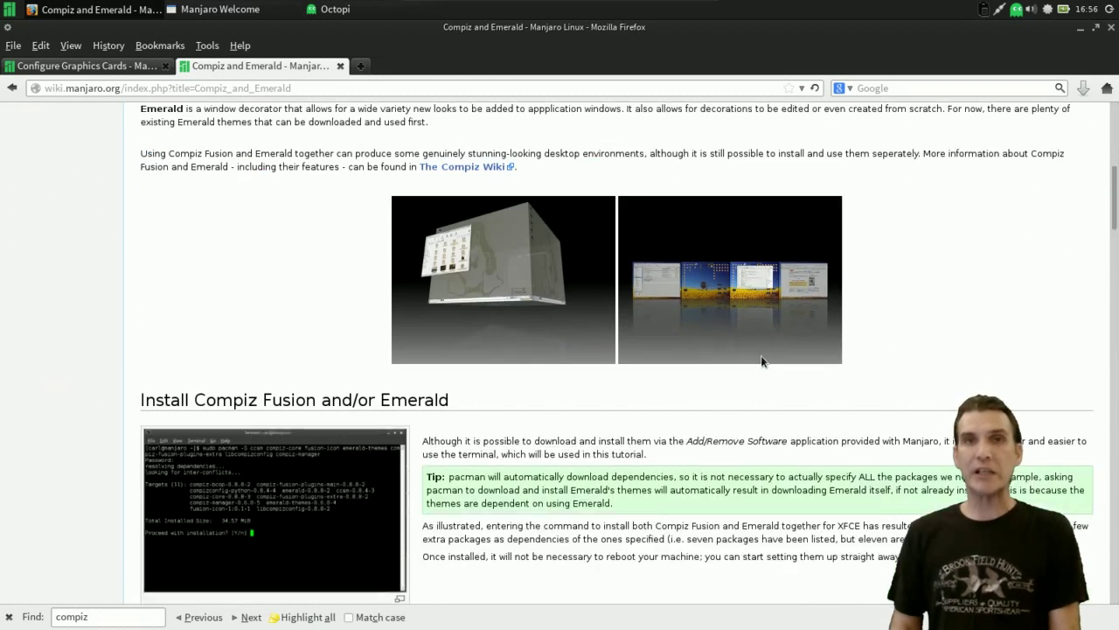
scroll(761, 362, "down", 10)
scroll(354, 303, "up", 1)
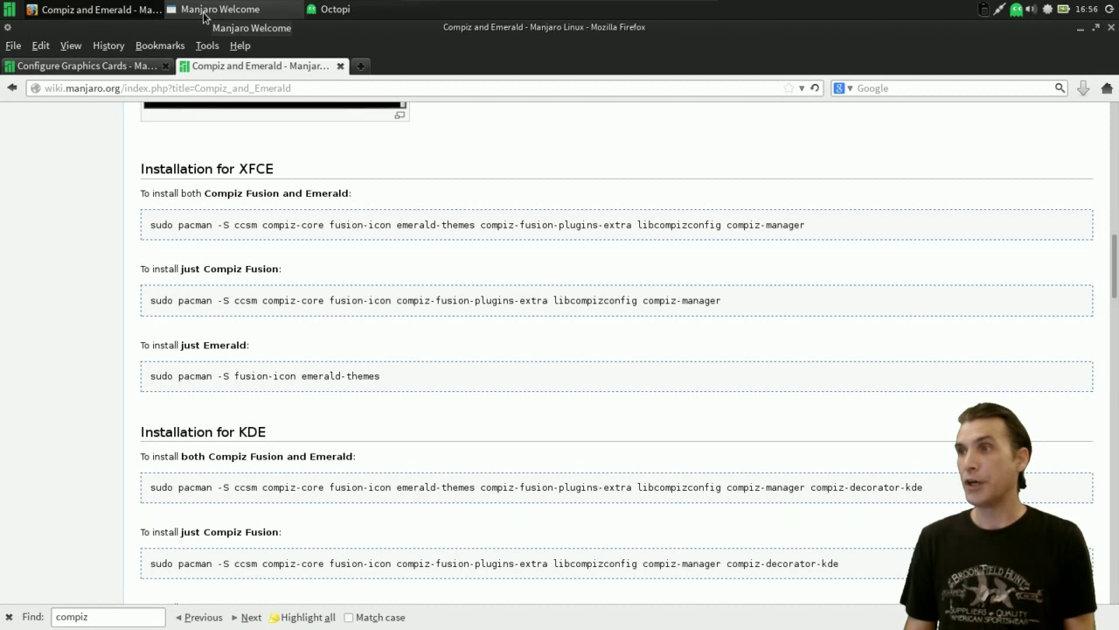
left_click(367, 11)
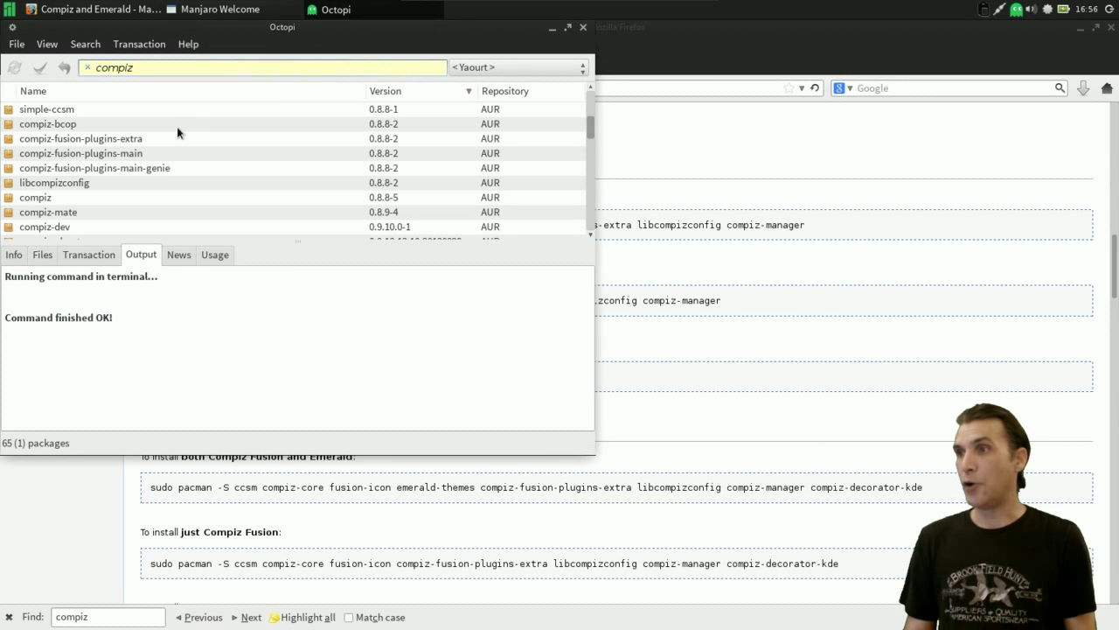
Compare Octopi's compiz results against the wiki's commands, then minimize Firefox.
scroll(167, 136, "down", 3)
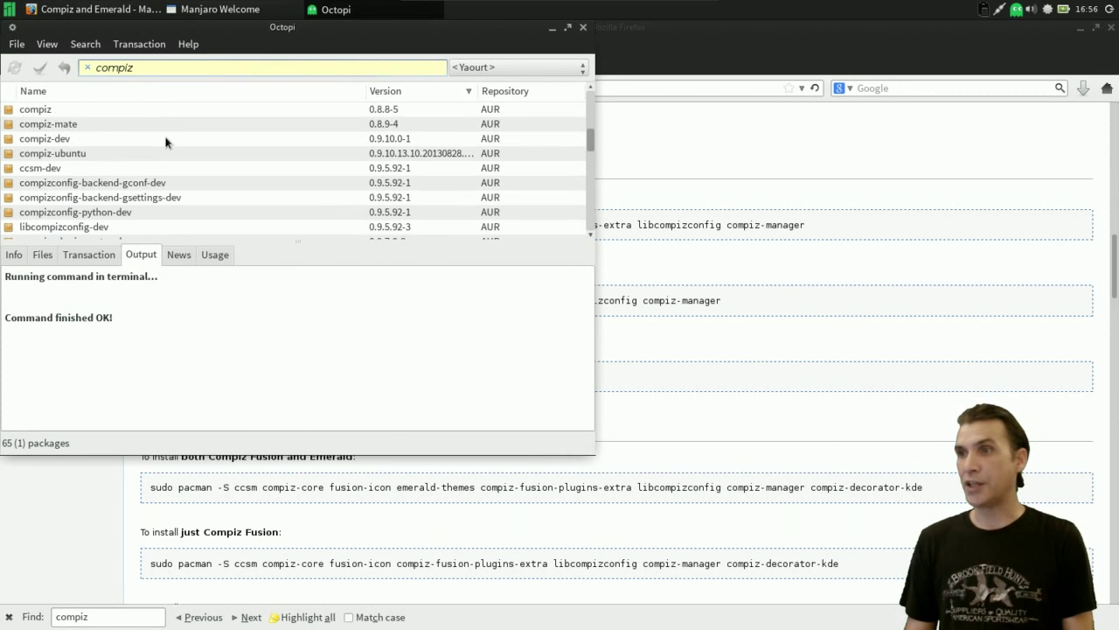
scroll(166, 140, "up", 6)
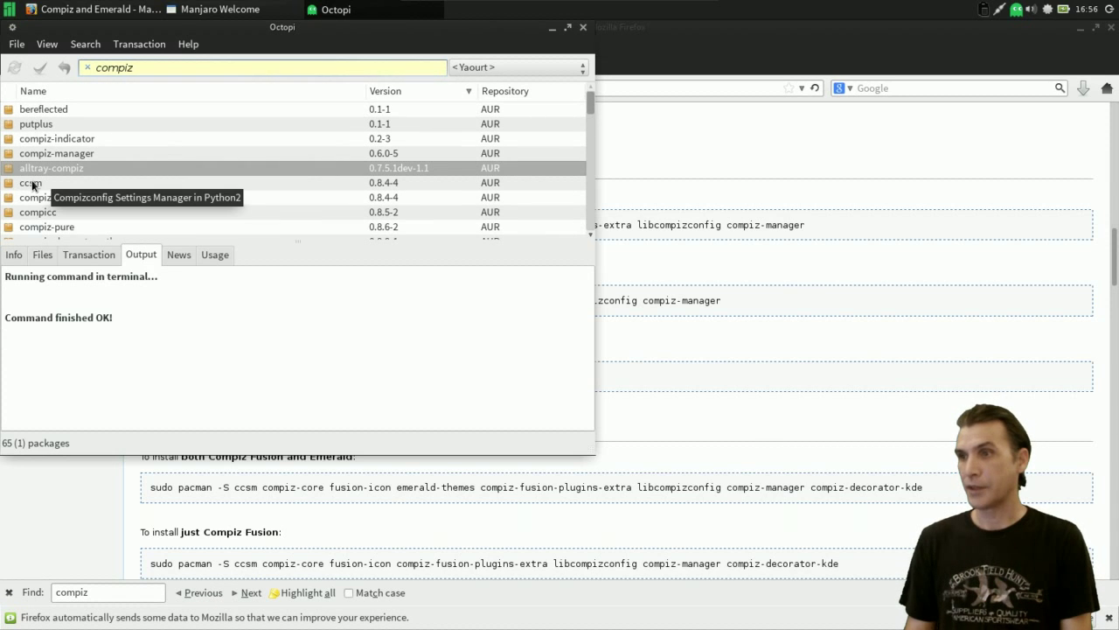
left_click(841, 271)
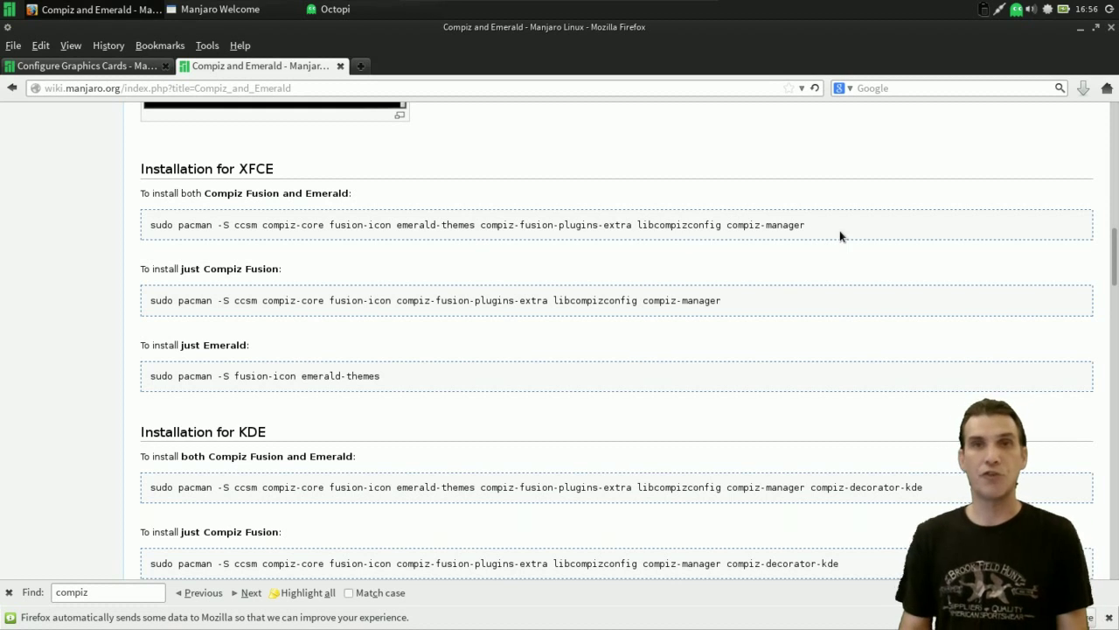
left_click(1076, 27)
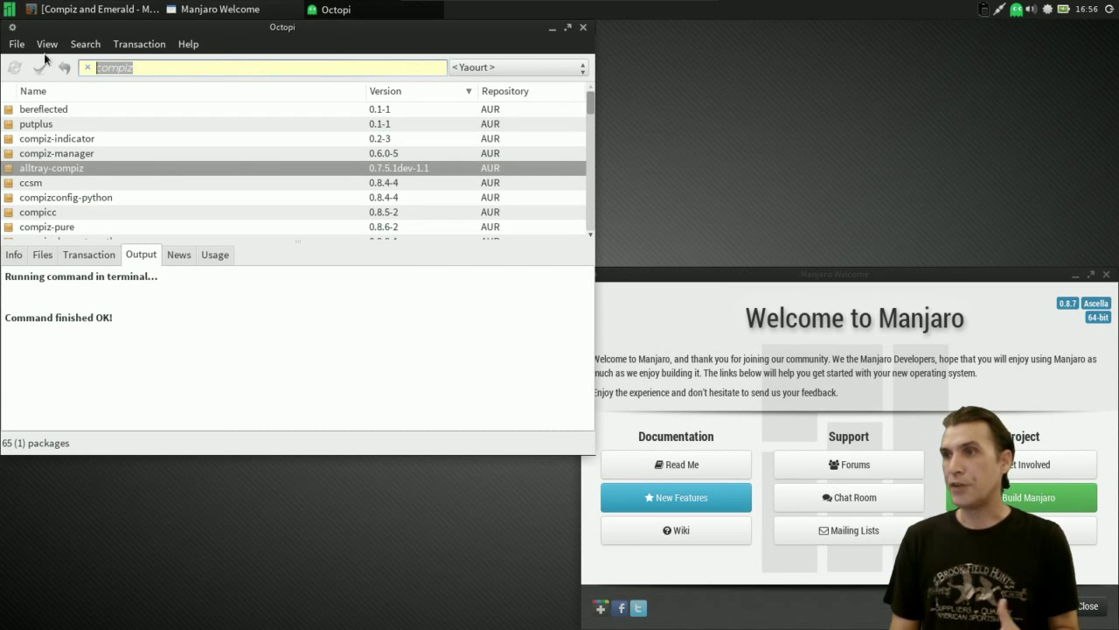
Show compiz packages from <Display all groups> and select the compiz search text.
left_click(524, 68)
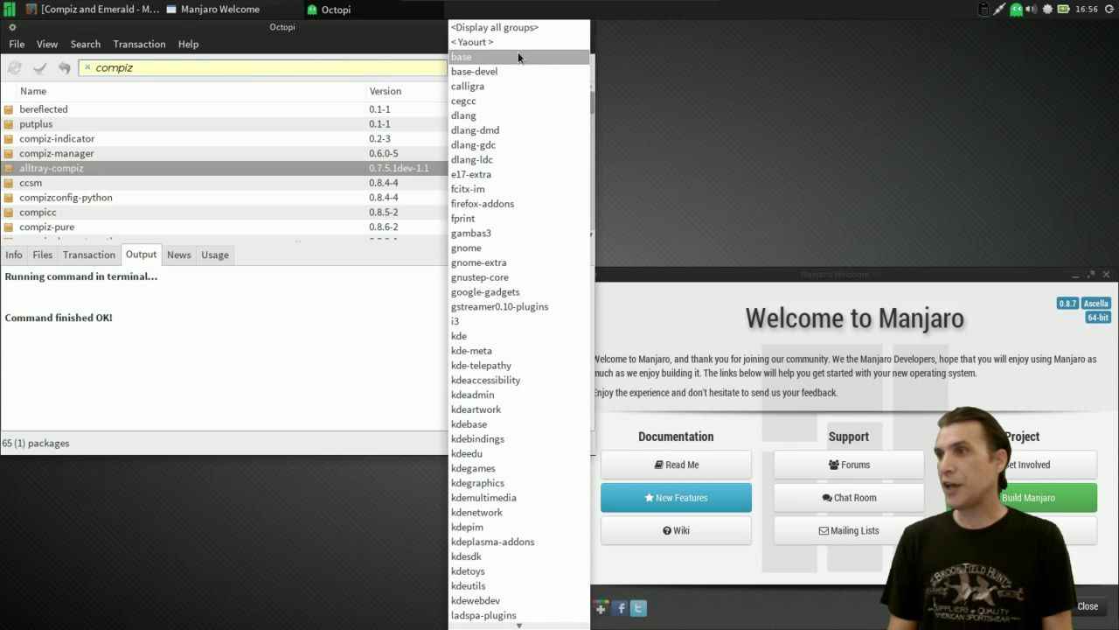
left_click(527, 33)
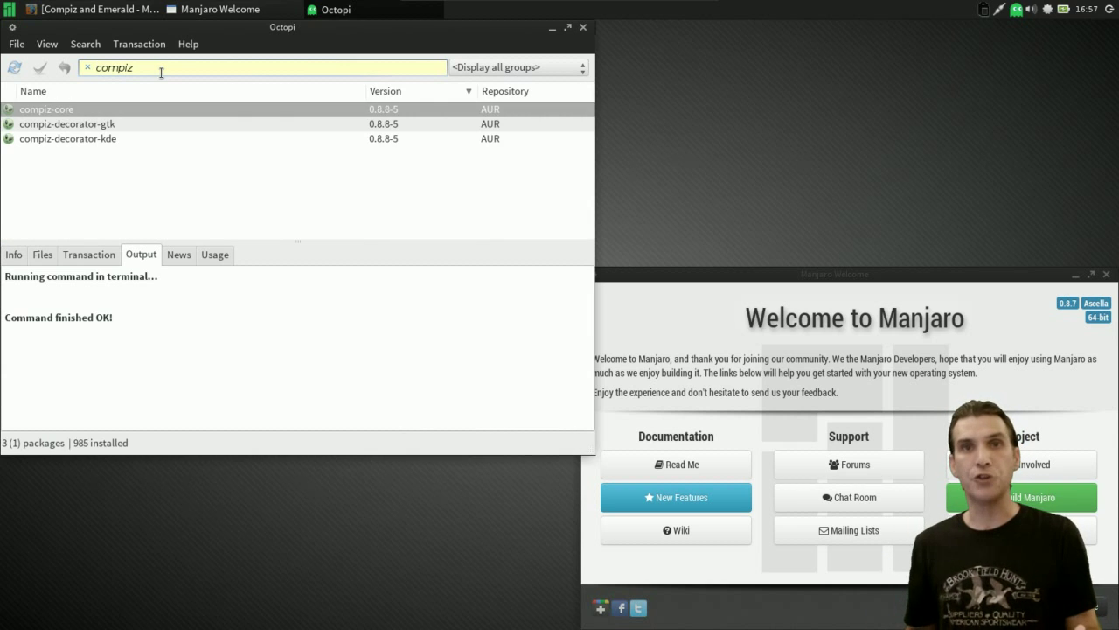
left_click_drag(161, 72, 72, 67)
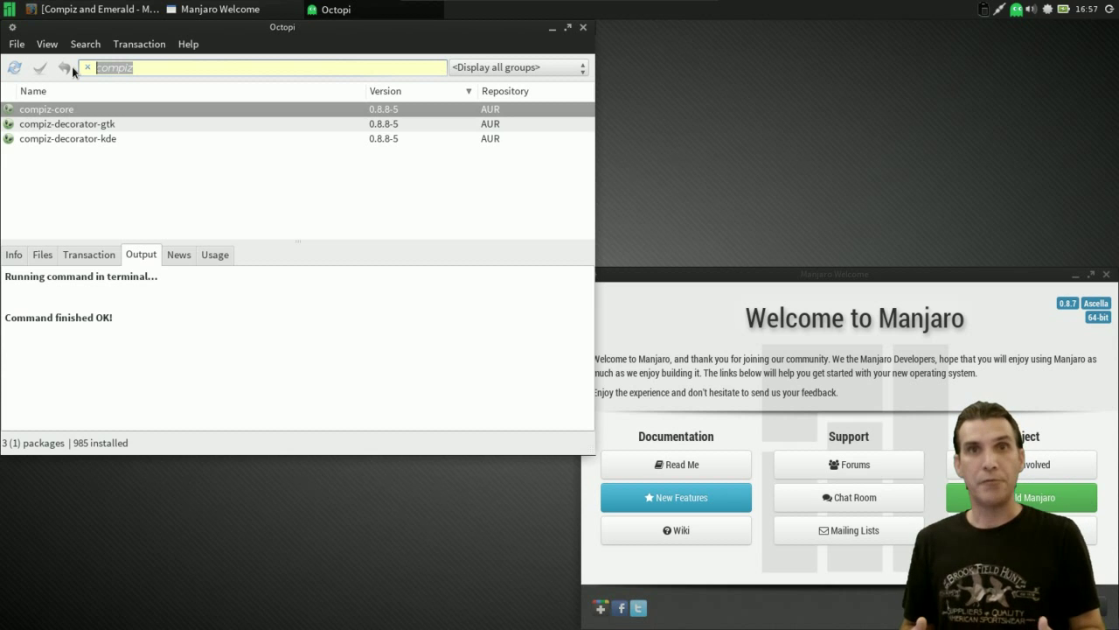
Search for bleachbit and show the Install menu for bleachbit 0.9.6-1 from community.
type("blea")
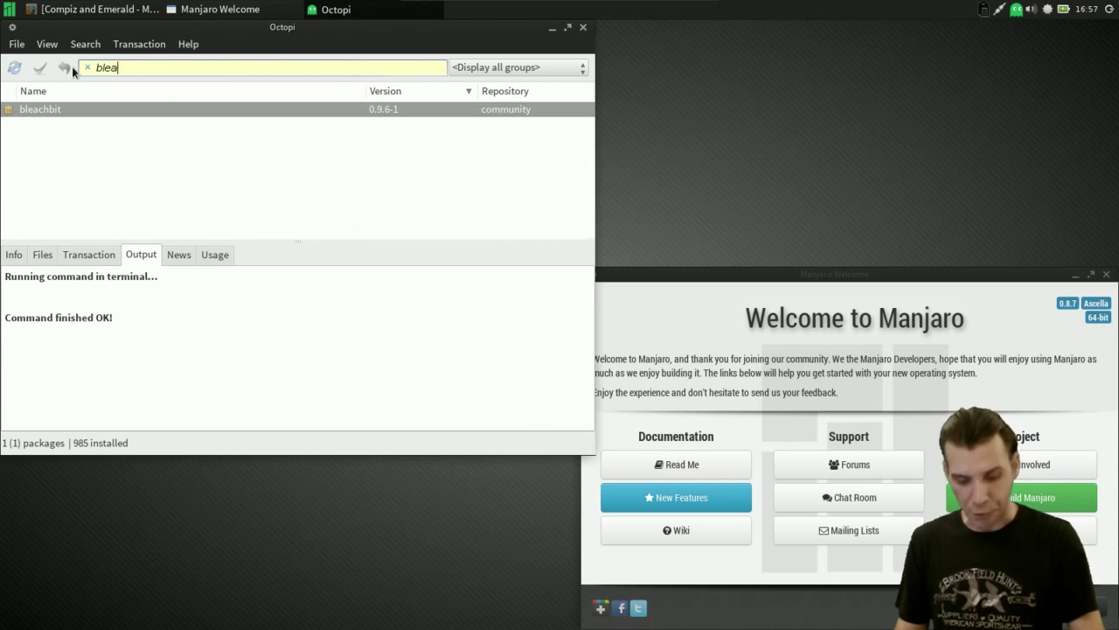
type("chbit")
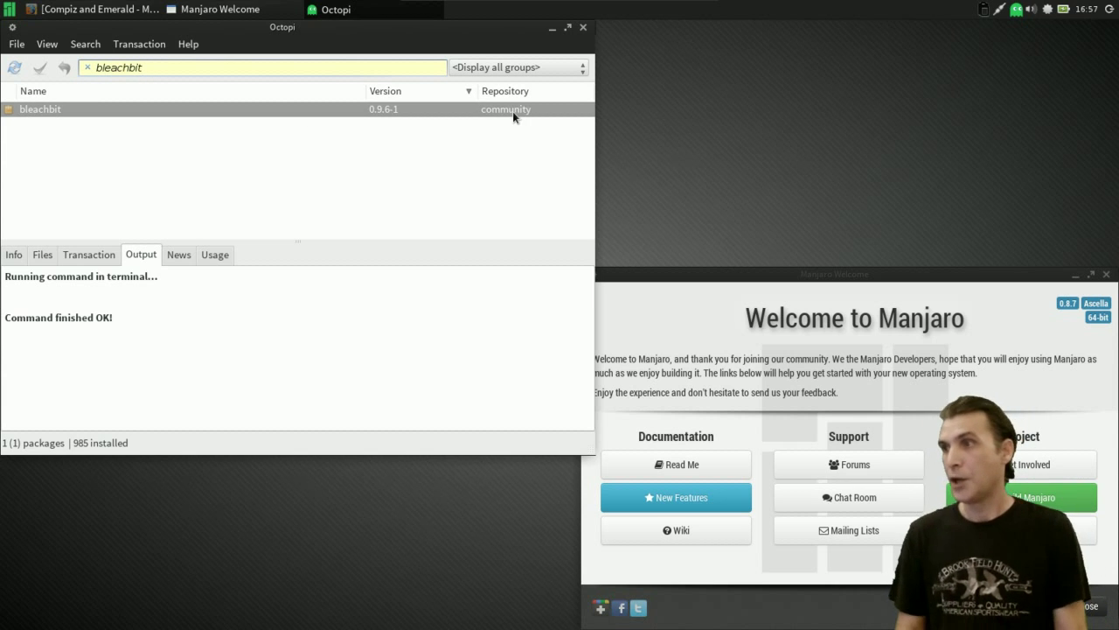
right_click(41, 110)
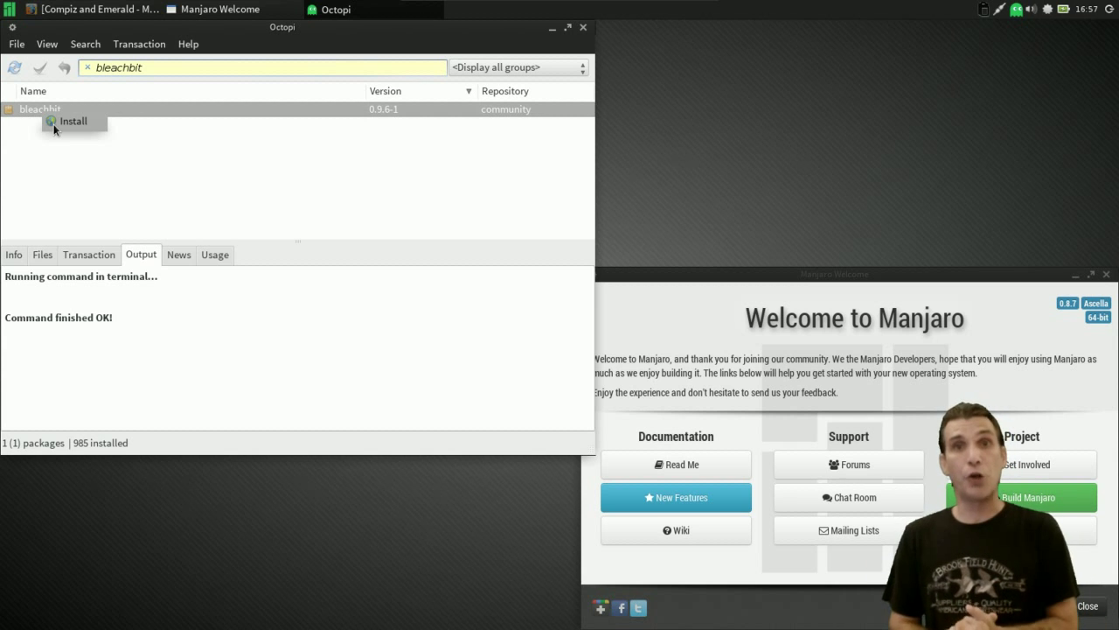
left_click(468, 66)
Switch the group to <Yaourt> to list the three AUR bleachbit packages, leaving none selected.
left_click(468, 65)
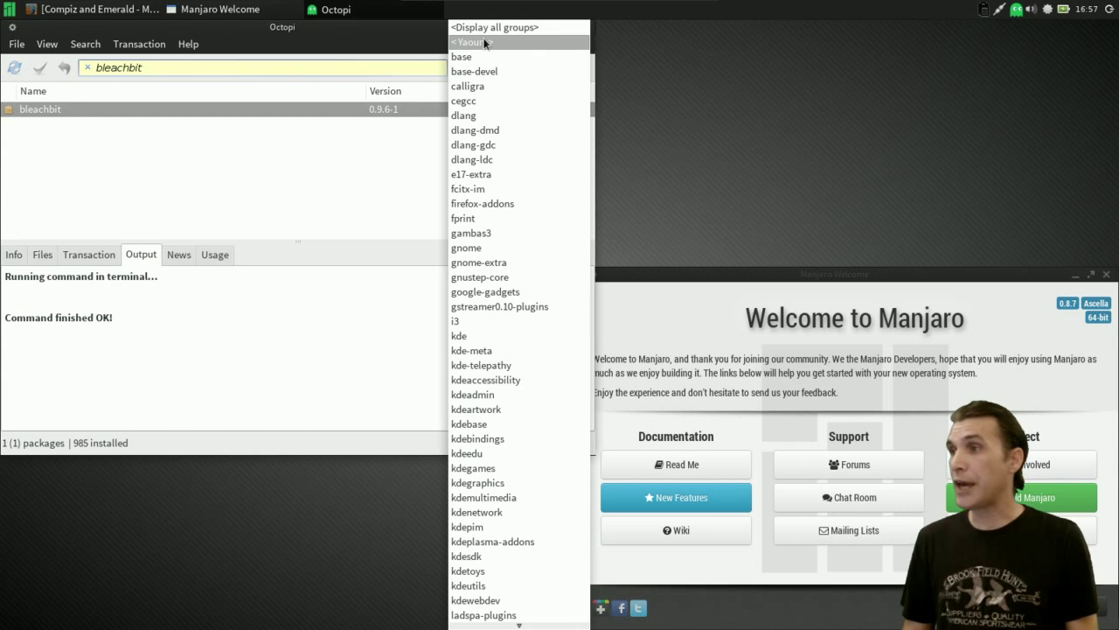
left_click(490, 44)
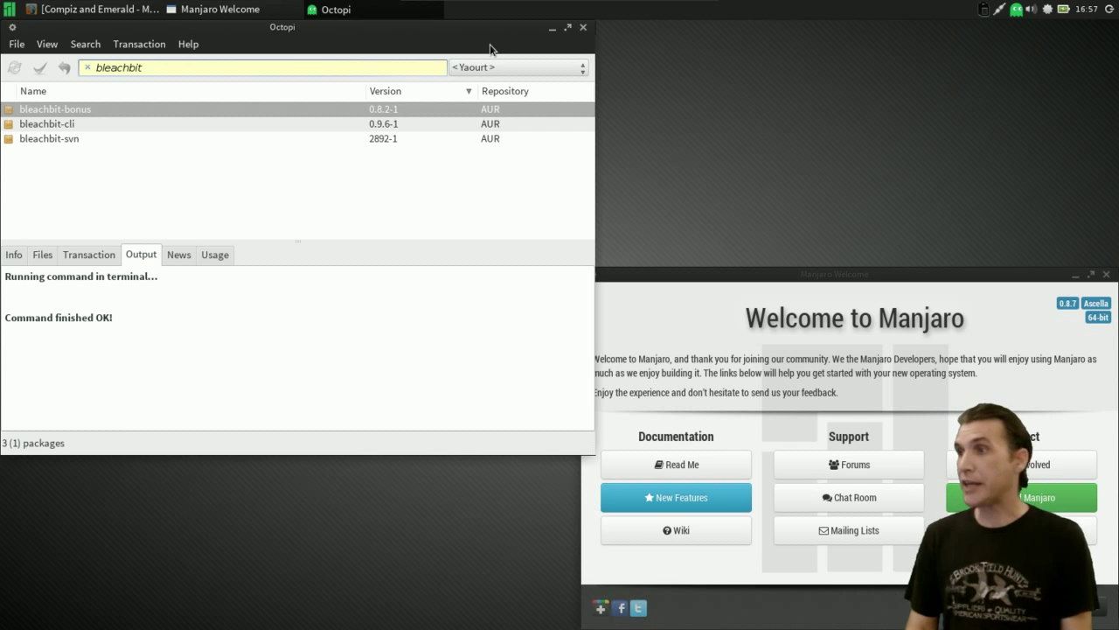
mouse_move(52, 120)
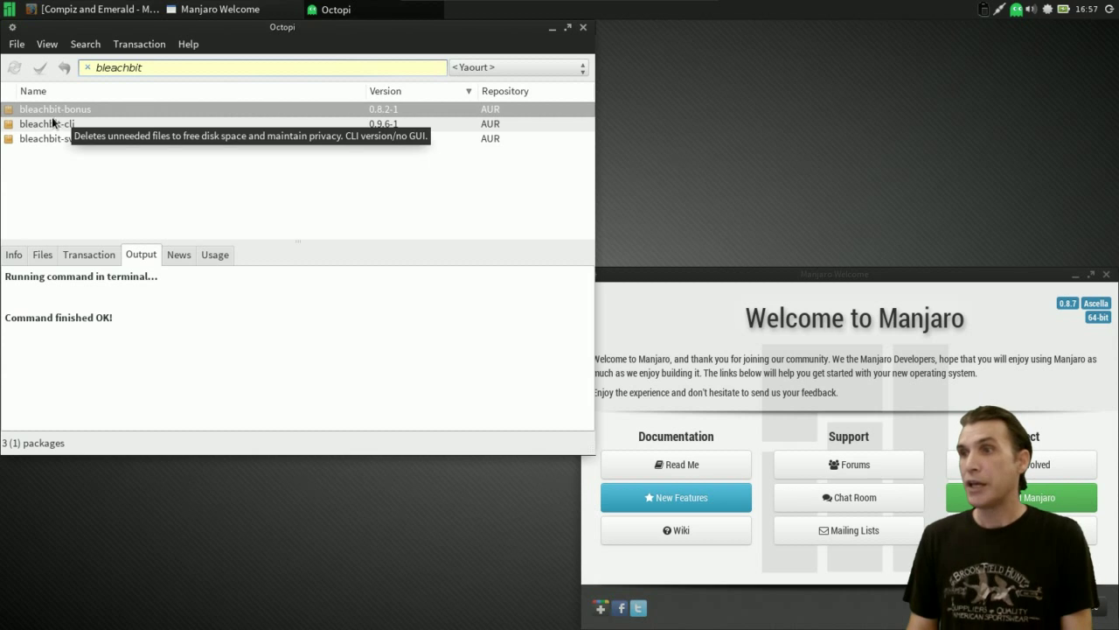
mouse_move(194, 137)
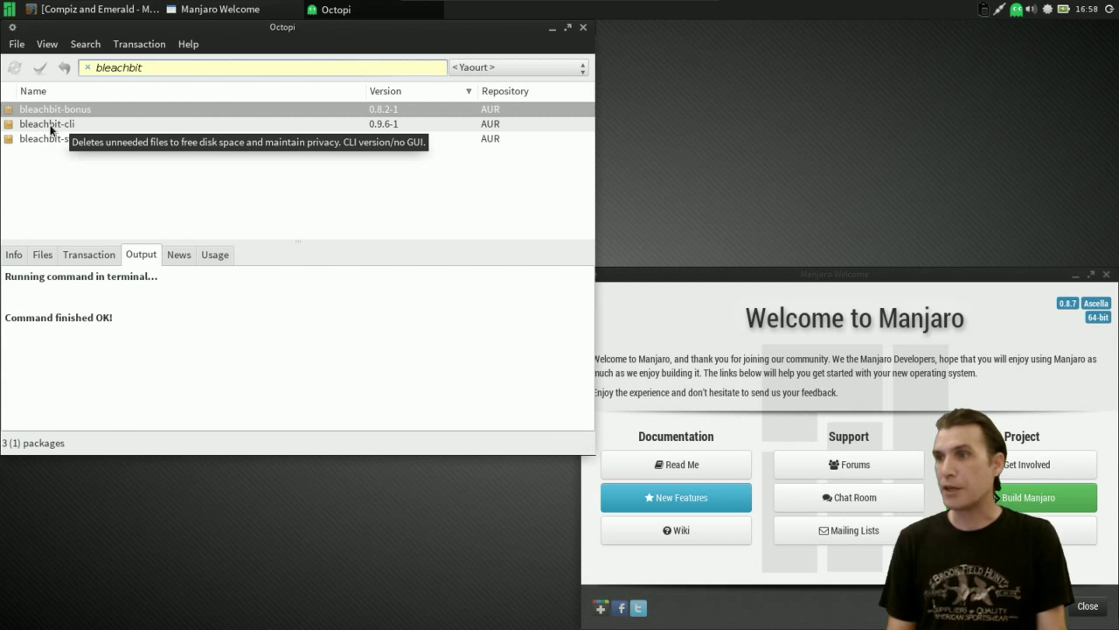
left_click(85, 175)
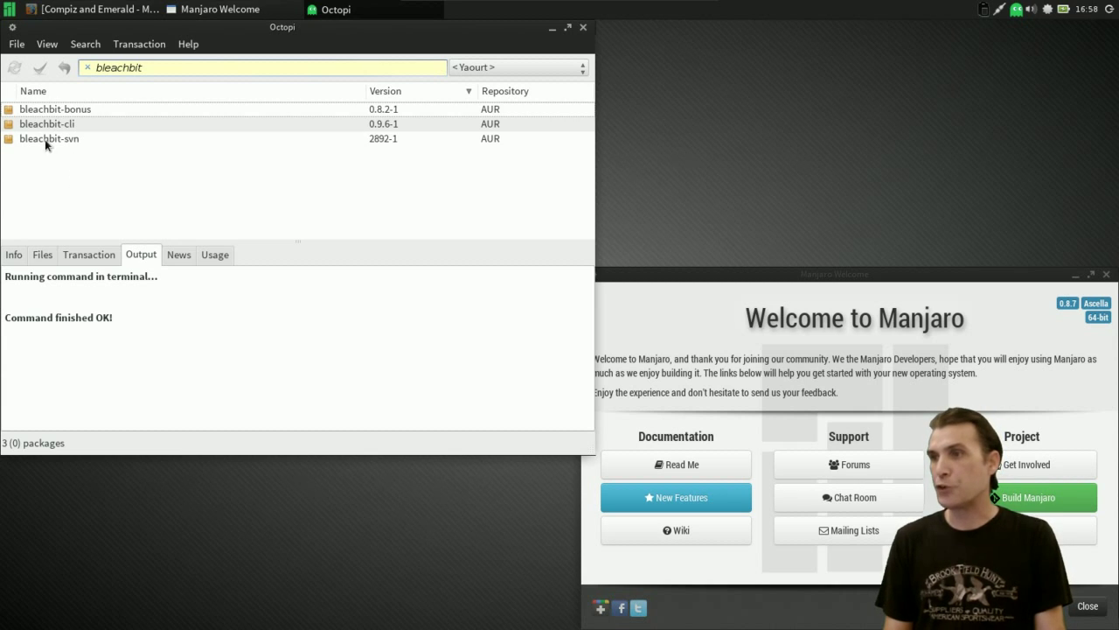